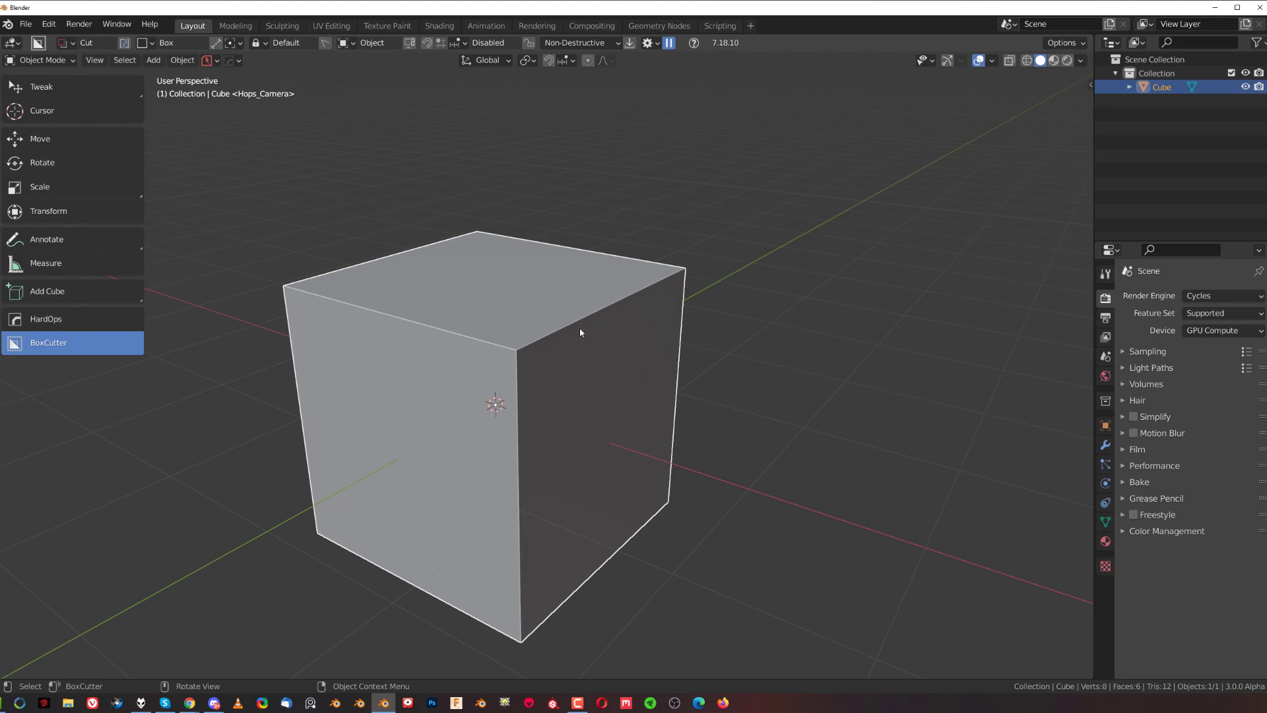
# Step: Open the Orient Method dropdown in BoxCutter's cut orientation popup (Alt+`)
pyautogui.moveTo(513, 314)
pyautogui.mouseDown(button='middle')
pyautogui.moveTo(635, 354)
pyautogui.moveTo(512, 318)
pyautogui.mouseUp(button='middle')
pyautogui.moveTo(624, 289); pyautogui.dragTo(480, 342, button='middle')
pyautogui.hotkey('alt', '`')
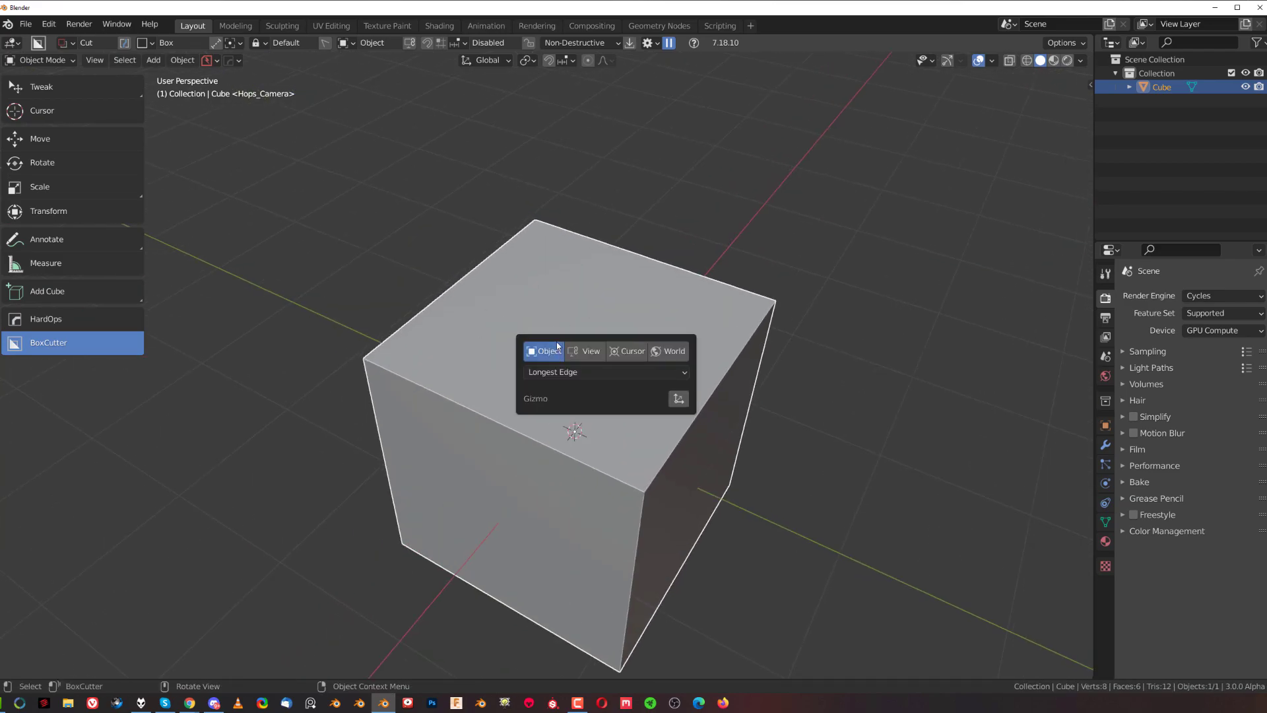
pyautogui.click(565, 371)
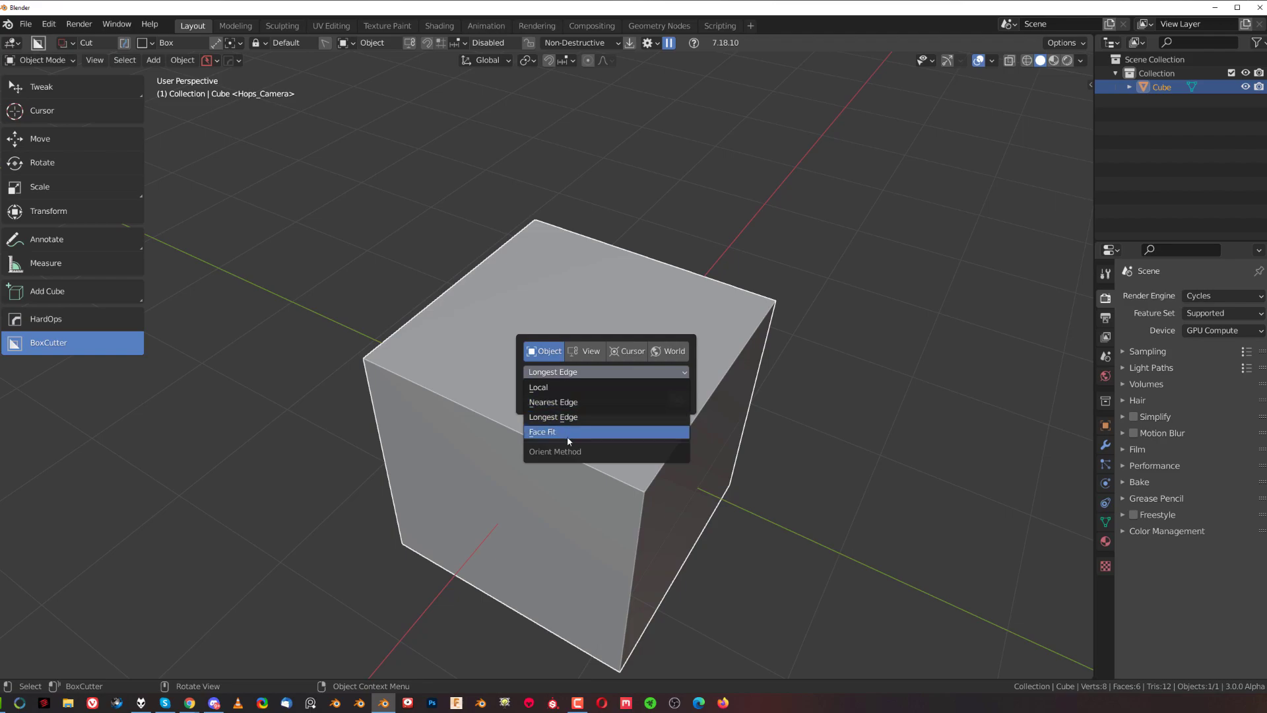
pyautogui.click(576, 390)
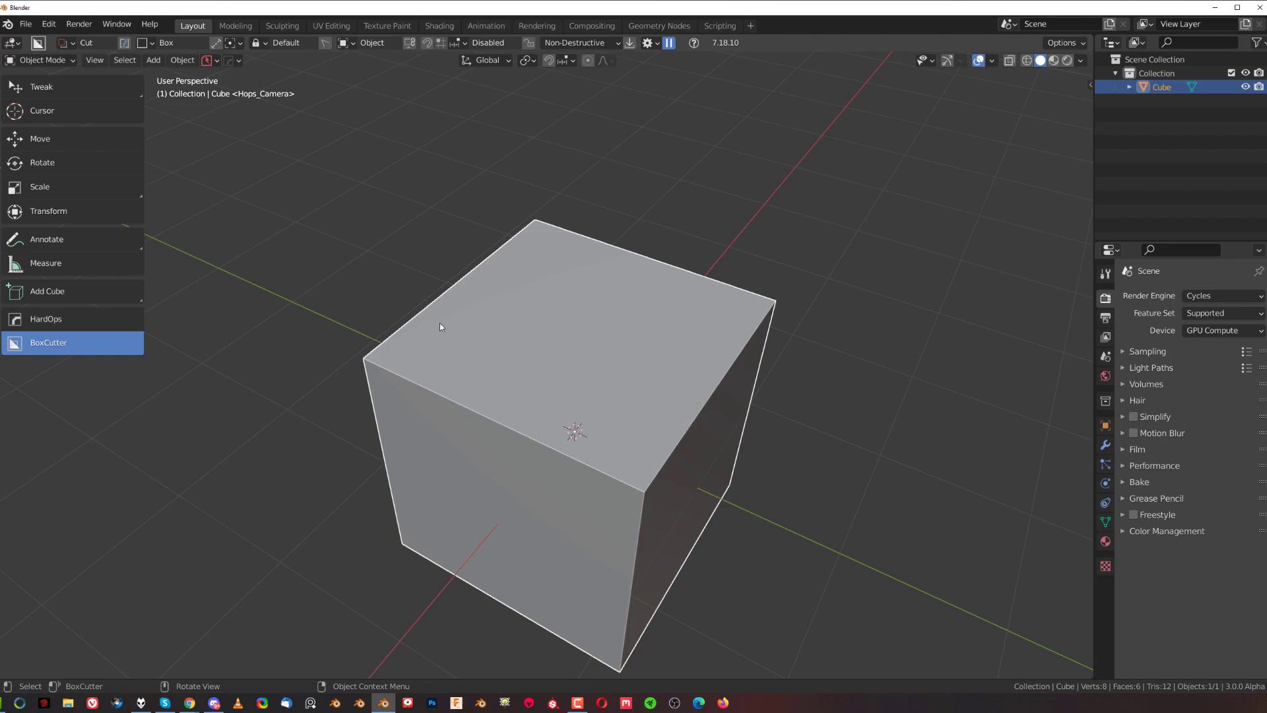
pyautogui.moveTo(442, 369)
pyautogui.mouseDown()
pyautogui.moveTo(625, 437)
pyautogui.moveTo(708, 367)
pyautogui.moveTo(809, 354)
pyautogui.mouseUp()
pyautogui.press('Escape')
pyautogui.press('r')
pyautogui.press('Escape')
pyautogui.press('r')
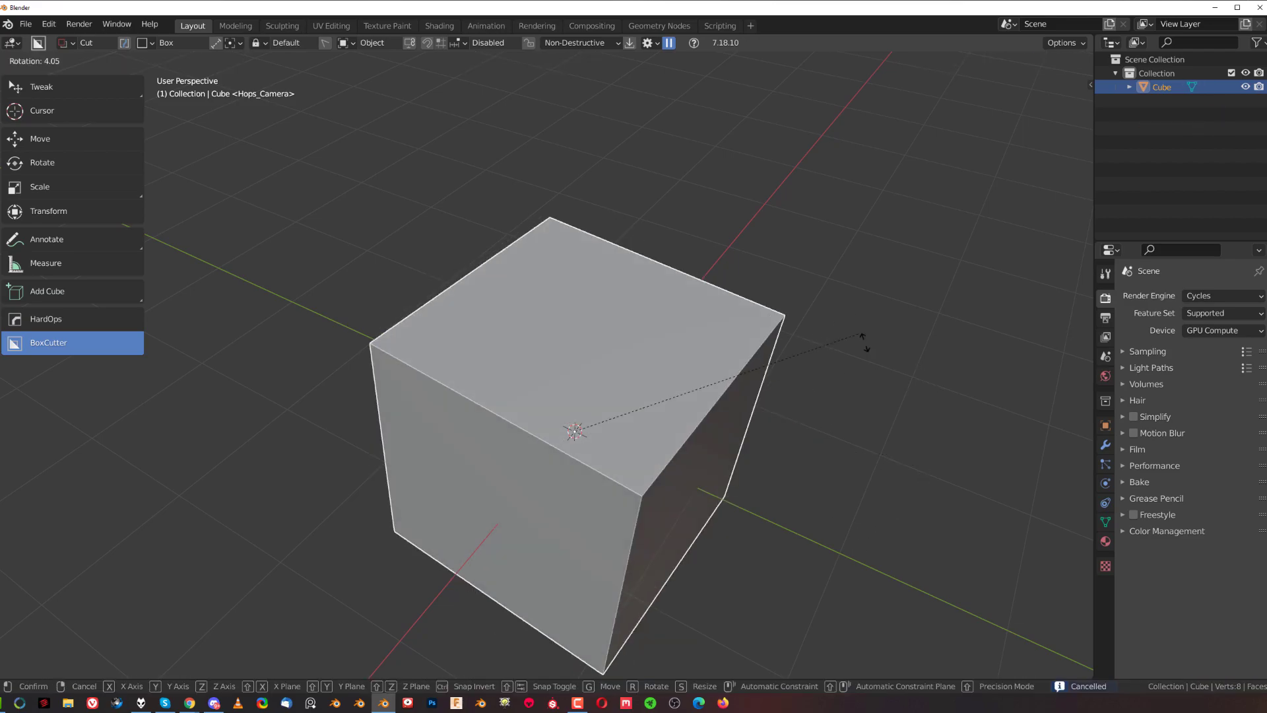
pyautogui.click(457, 249)
pyautogui.moveTo(556, 285); pyautogui.dragTo(722, 441)
pyautogui.press('Escape')
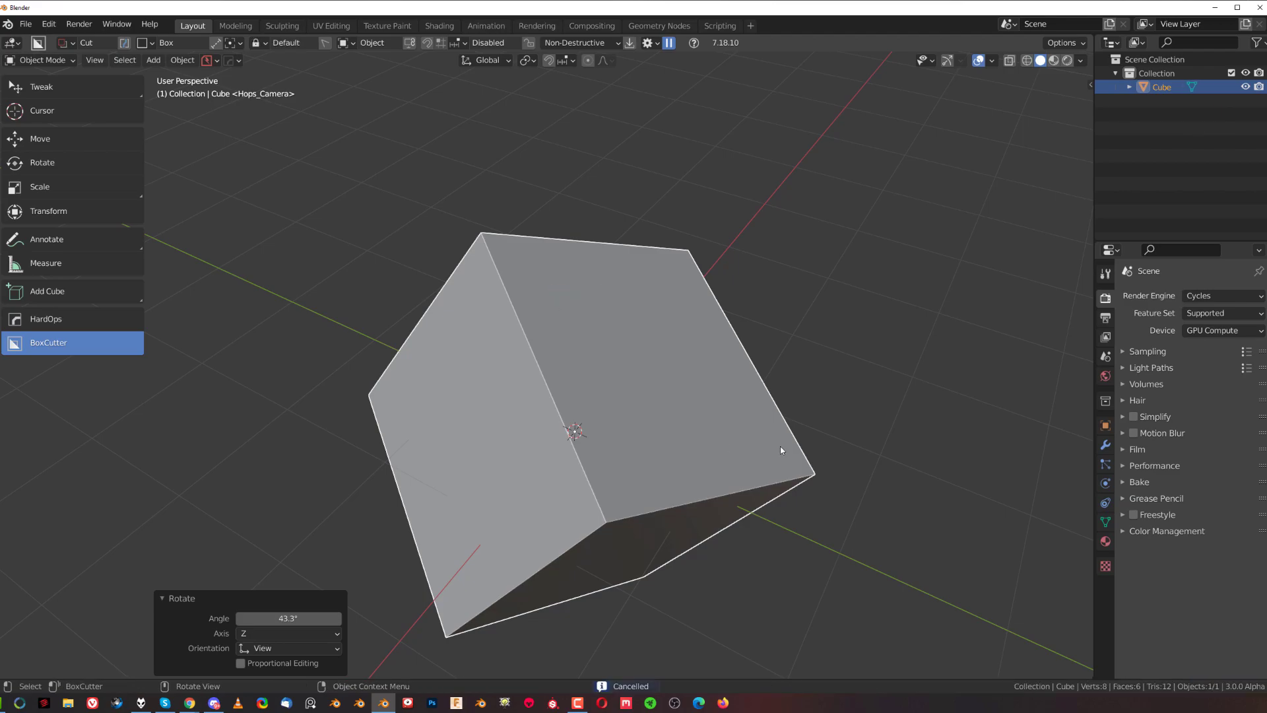
pyautogui.hotkey('ctrl', 'z')
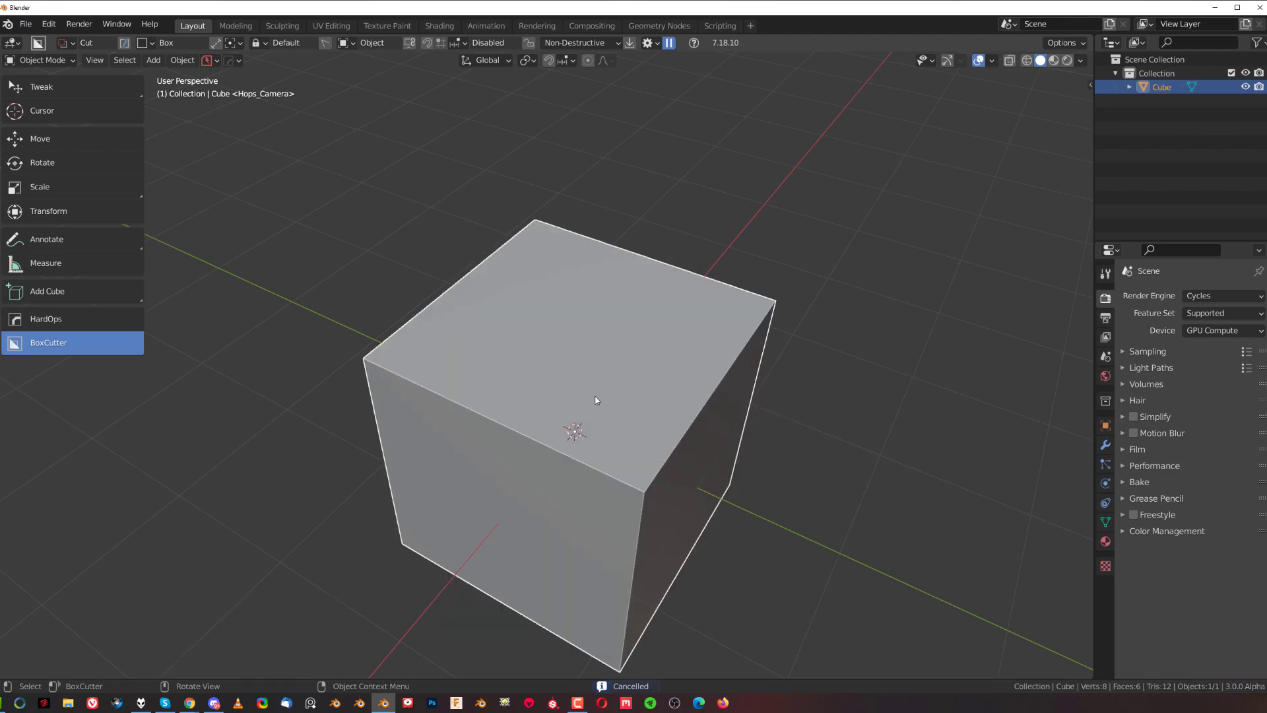
# Step: In Edit Mode, make the near top corner the active vertex, then return to Object Mode
pyautogui.press('Tab')
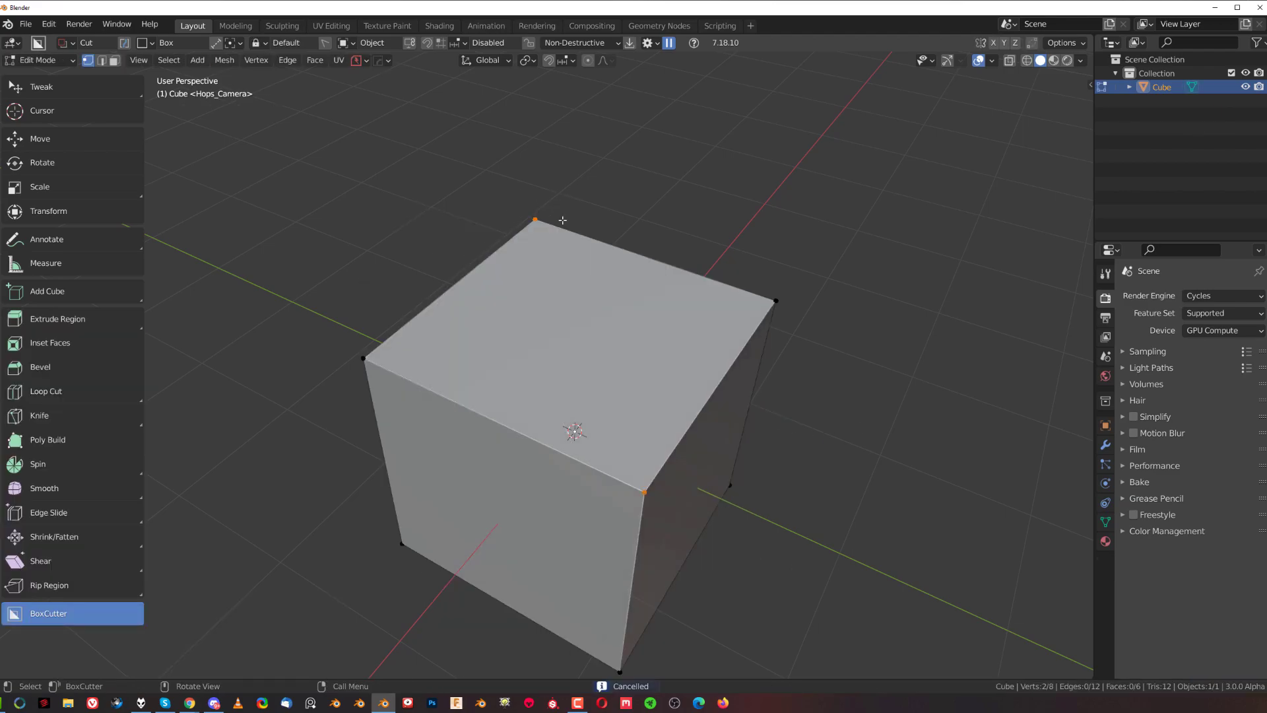
pyautogui.click(557, 220)
pyautogui.keyDown('shift'); pyautogui.click(649, 483); pyautogui.keyUp('shift')
pyautogui.moveTo(659, 369); pyautogui.dragTo(569, 356, button='middle')
pyautogui.press('Tab')
# Step: Test-draw BoxCutter rectangles across the cube's top face and cancel them
pyautogui.moveTo(596, 353); pyautogui.dragTo(818, 413)
pyautogui.rightClick(795, 389)
pyautogui.moveTo(595, 311); pyautogui.dragTo(810, 394)
pyautogui.rightClick(792, 378)
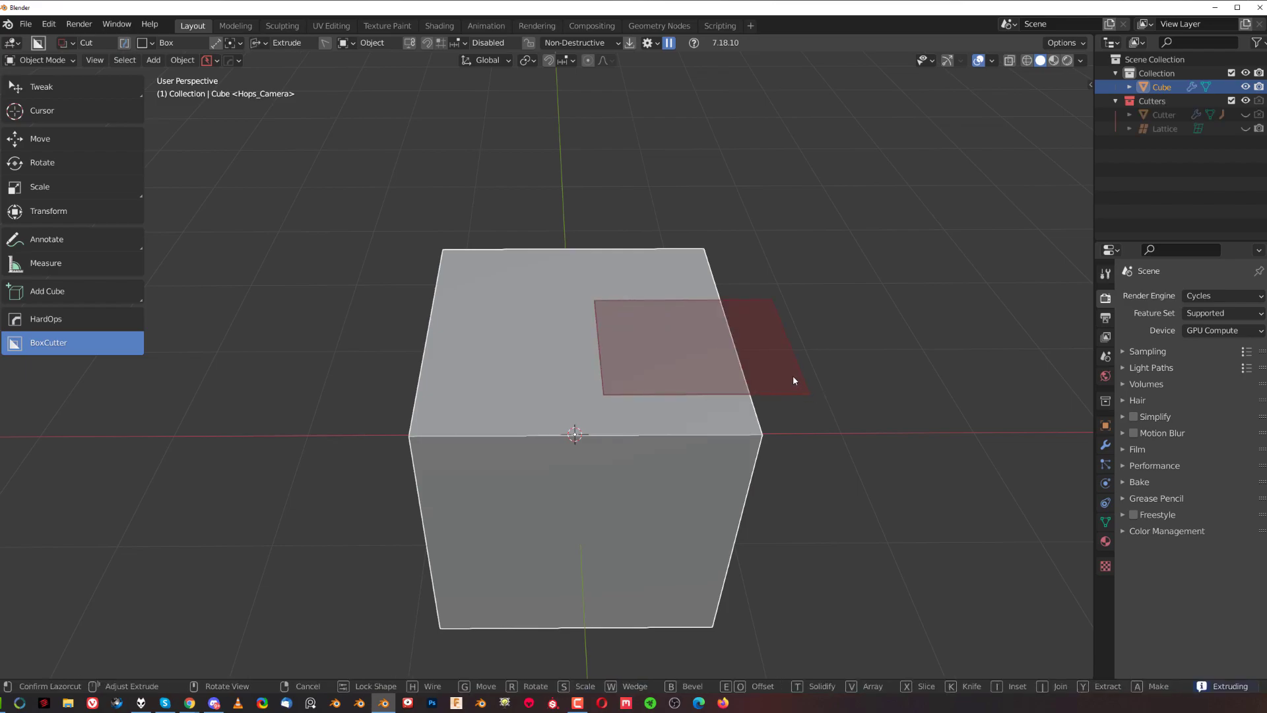
pyautogui.rightClick(793, 377)
# Step: Switch BoxCutter's Orient Method to Nearest Edge and cancel a test cutter box
pyautogui.hotkey('shift', 'v')
pyautogui.click(679, 359)
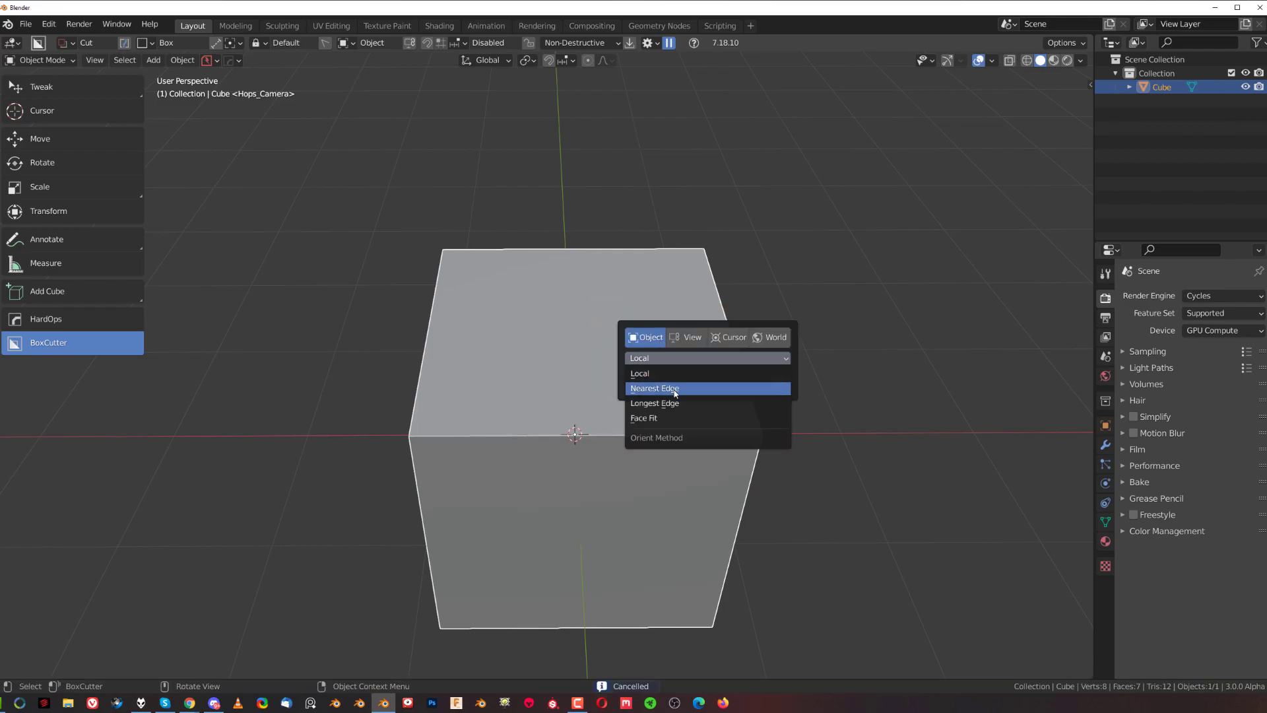
pyautogui.click(675, 388)
pyautogui.moveTo(592, 353)
pyautogui.mouseDown()
pyautogui.moveTo(771, 409)
pyautogui.moveTo(825, 413)
pyautogui.mouseUp()
pyautogui.rightClick(730, 429)
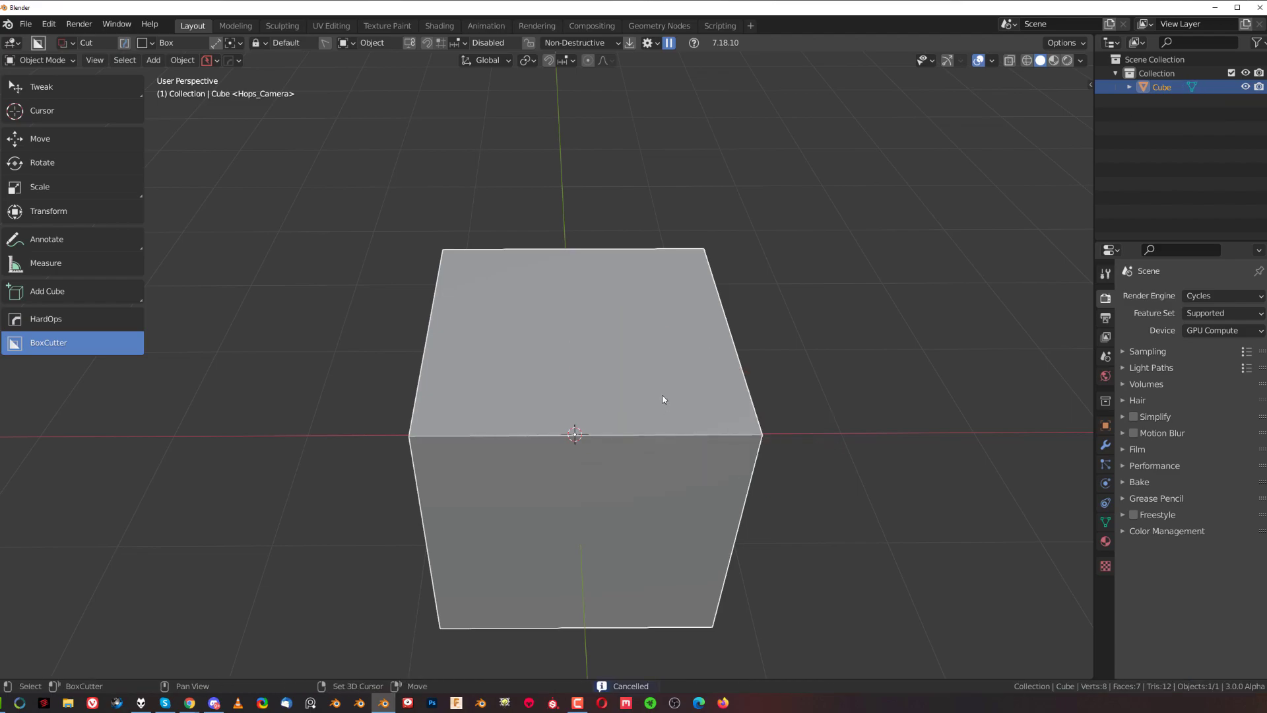
# Step: Change BoxCutter's Orient Method to Longest Edge
pyautogui.press('d')
pyautogui.click(683, 415)
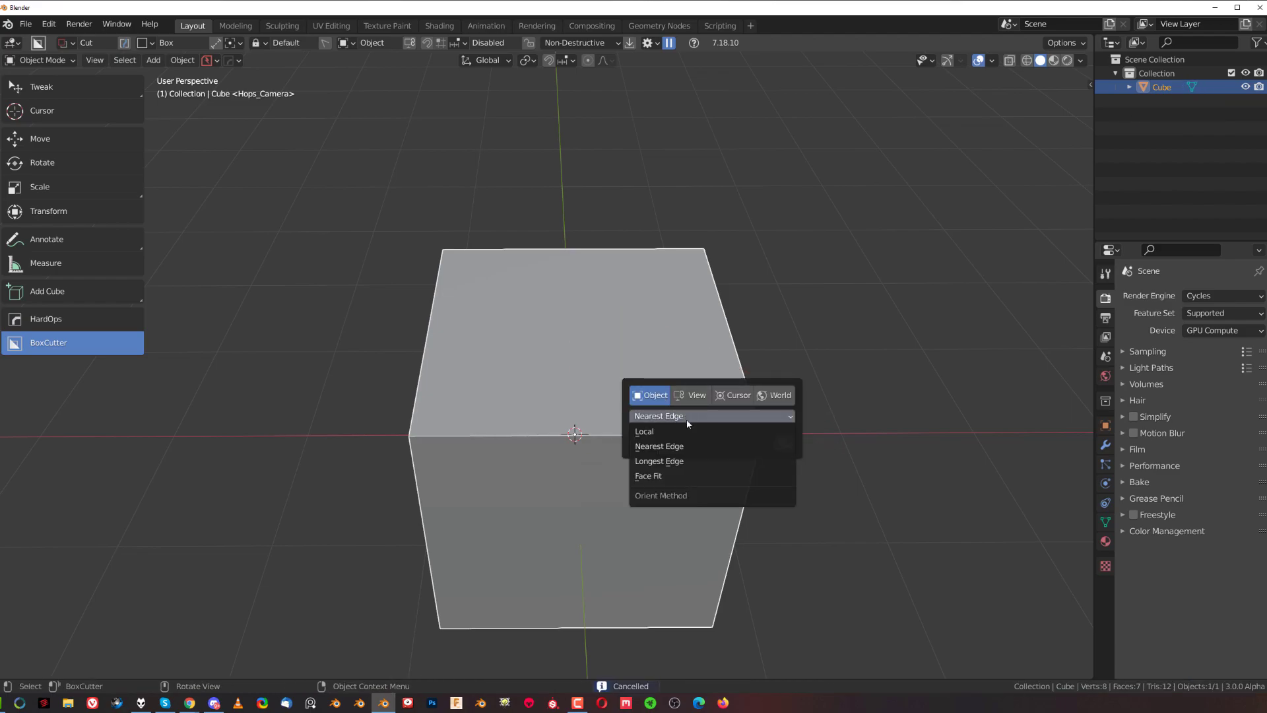
pyautogui.click(688, 464)
pyautogui.moveTo(625, 355); pyautogui.dragTo(630, 231, button='middle')
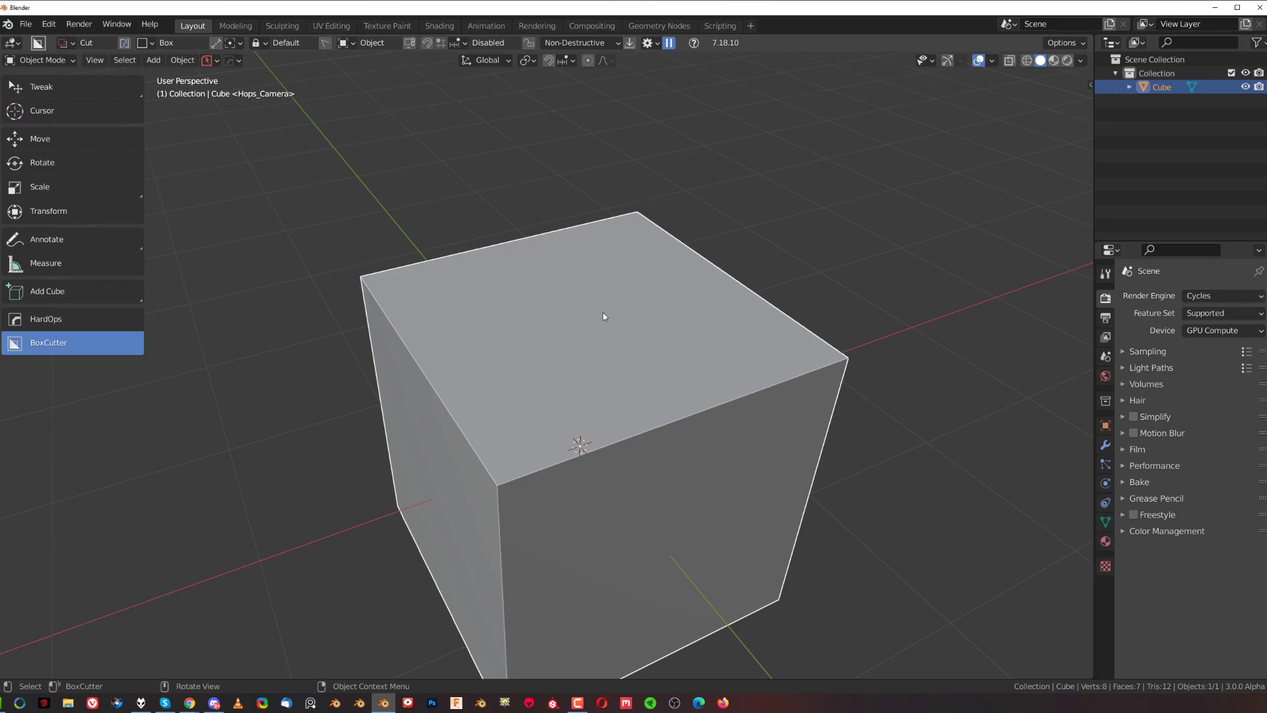
pyautogui.press('Tab')
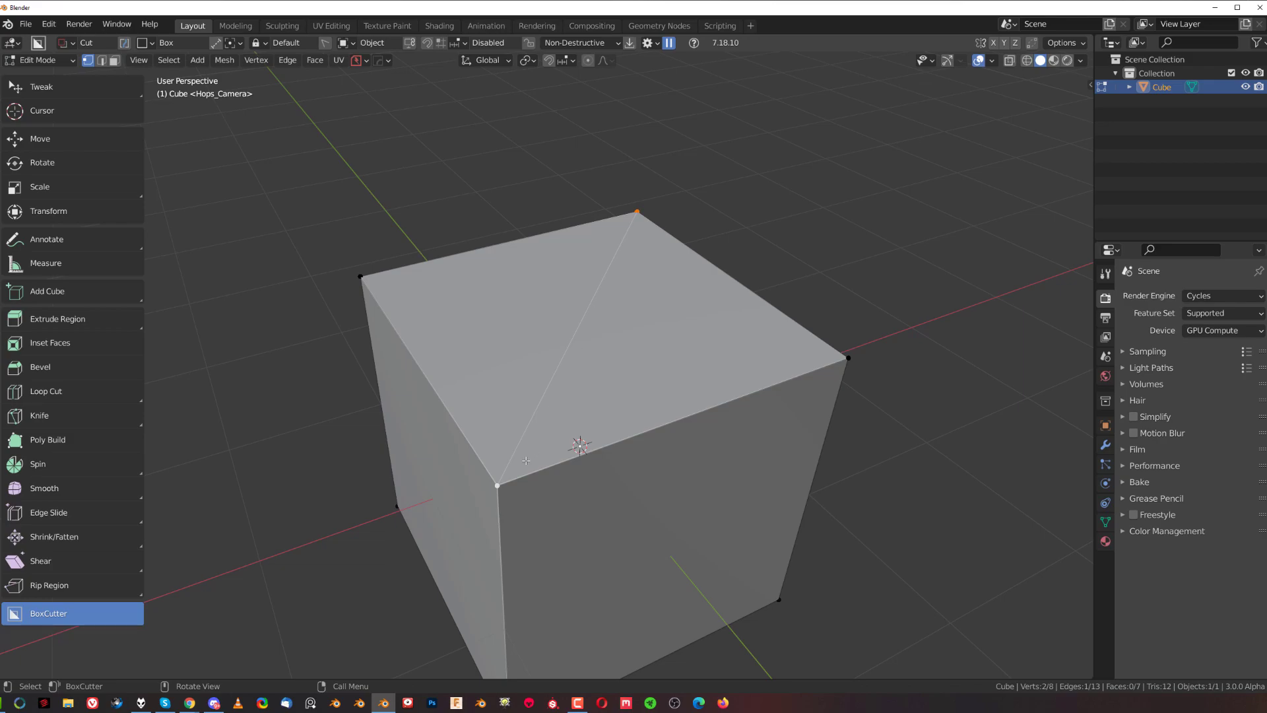
pyautogui.moveTo(592, 429)
pyautogui.mouseDown(button='middle')
pyautogui.moveTo(669, 334)
pyautogui.moveTo(524, 300)
pyautogui.mouseUp(button='middle')
pyautogui.press('Tab')
pyautogui.moveTo(524, 299); pyautogui.dragTo(644, 376)
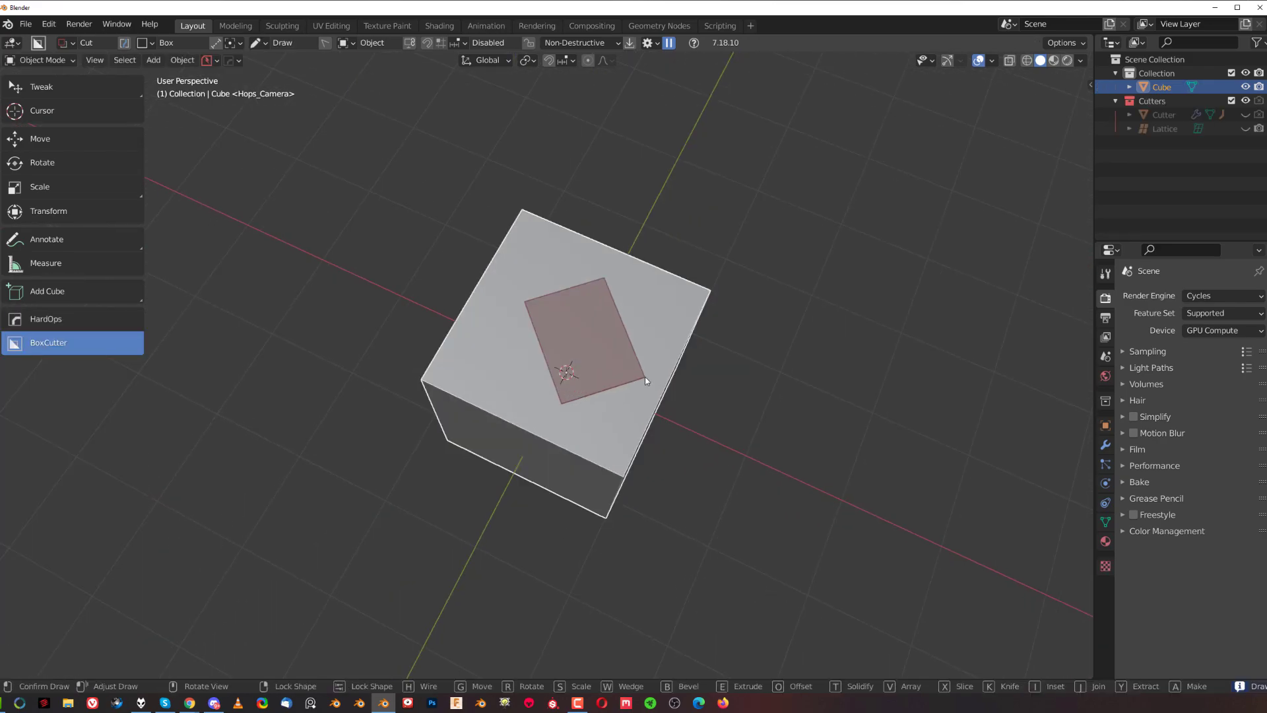
pyautogui.moveTo(655, 354); pyautogui.dragTo(689, 294, button='middle')
pyautogui.click(639, 371)
pyautogui.scroll(3, 637, 369)
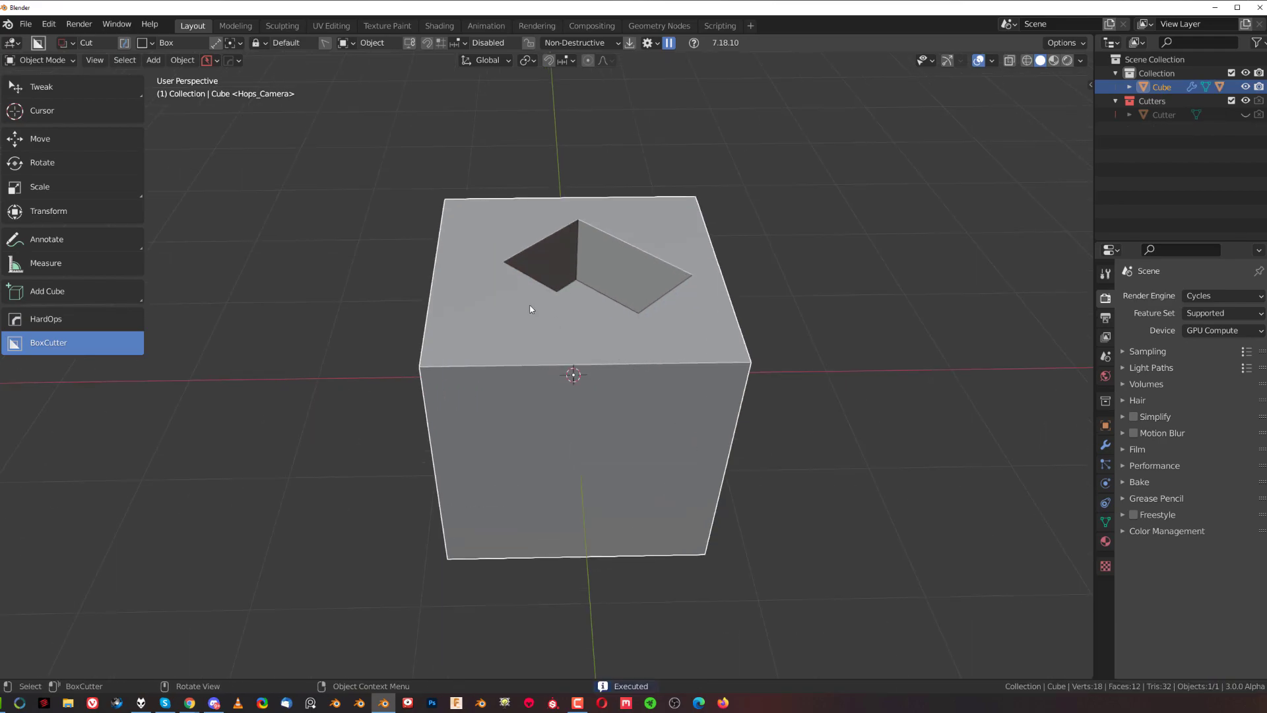
pyautogui.moveTo(565, 340); pyautogui.dragTo(596, 356)
pyautogui.press('Escape')
pyautogui.press('Tab')
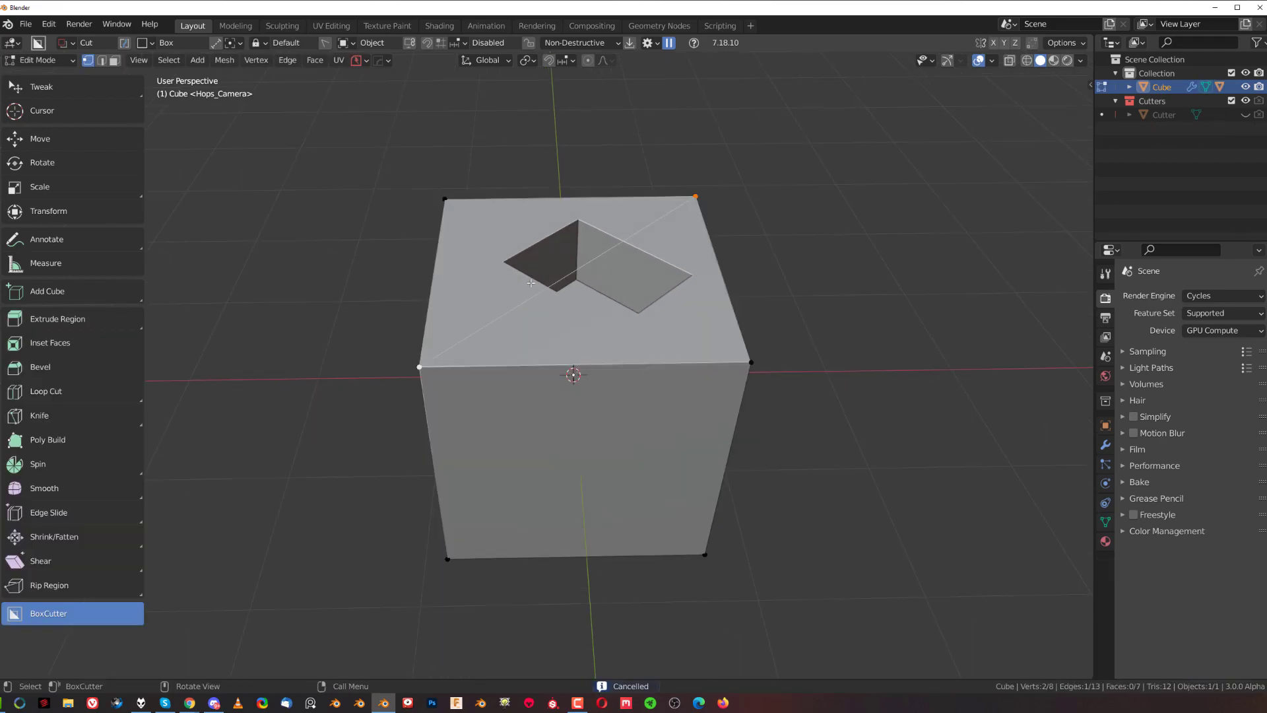
pyautogui.hotkey('ctrl', 'z')
pyautogui.hotkey('ctrl', 'z')
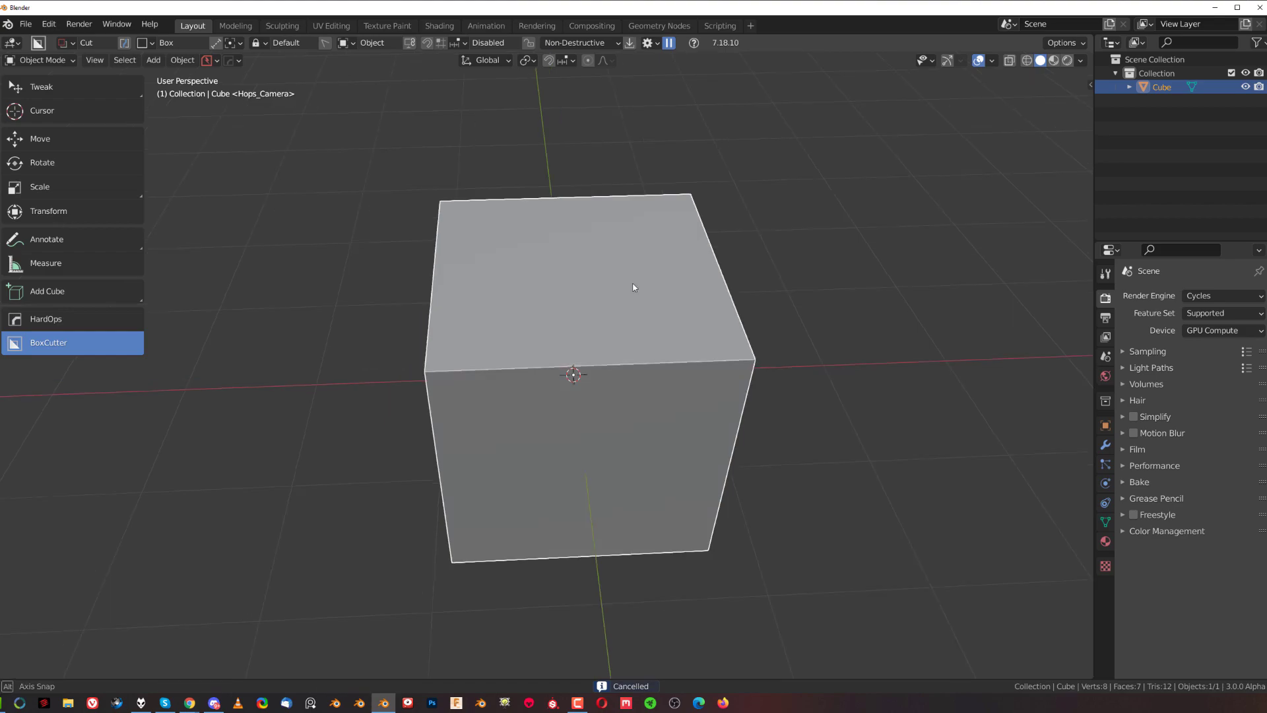
pyautogui.moveTo(633, 283); pyautogui.dragTo(654, 340, button='middle')
pyautogui.press('Tab')
pyautogui.scroll(-1, 653, 340)
pyautogui.moveTo(509, 265); pyautogui.dragTo(685, 360)
pyautogui.press('Escape')
pyautogui.hotkey('shift', 'v')
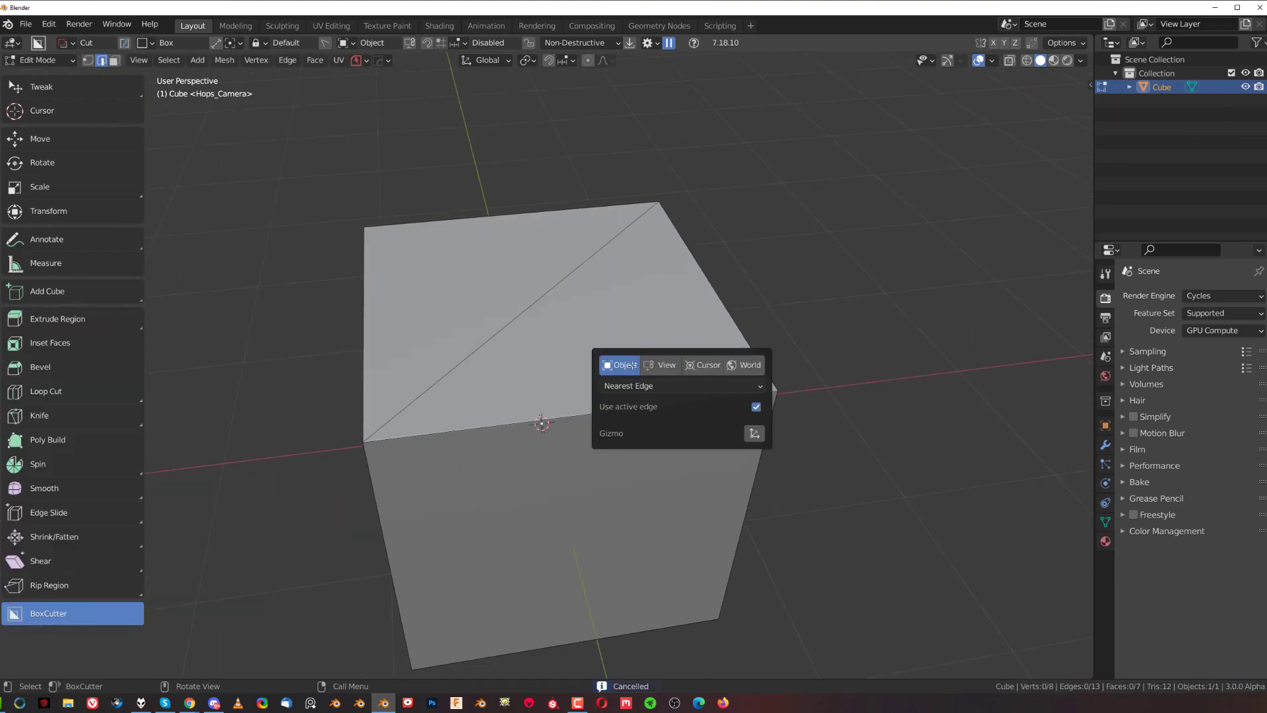
pyautogui.click(626, 386)
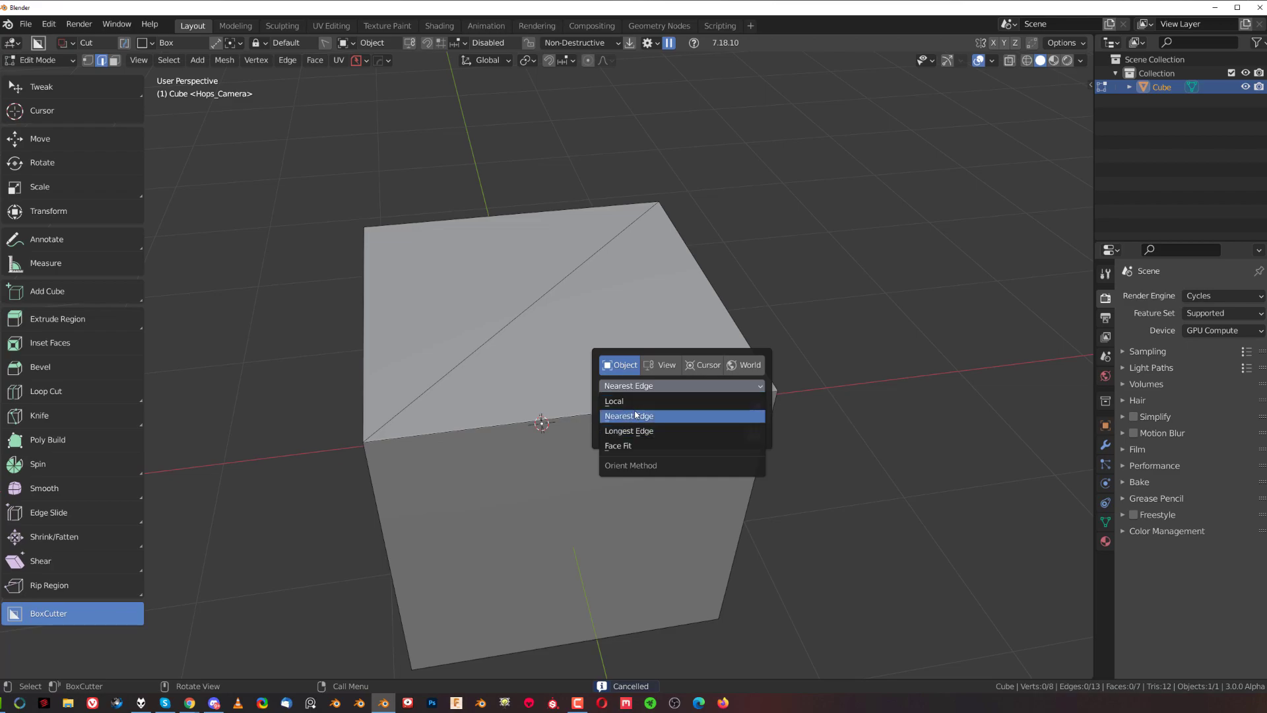
pyautogui.moveTo(541, 315); pyautogui.dragTo(664, 383)
pyautogui.press('Escape')
pyautogui.moveTo(608, 240); pyautogui.dragTo(740, 313)
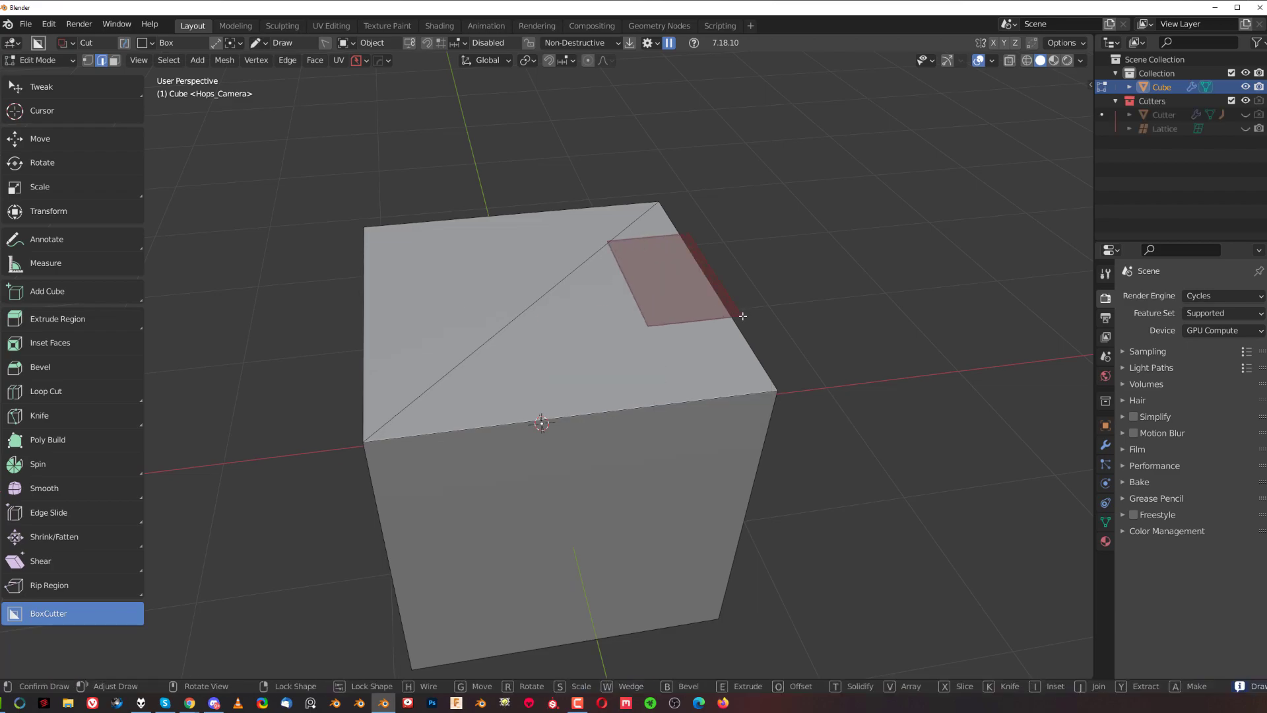
pyautogui.press('Escape')
pyautogui.moveTo(496, 239); pyautogui.dragTo(627, 369)
pyautogui.press('Escape')
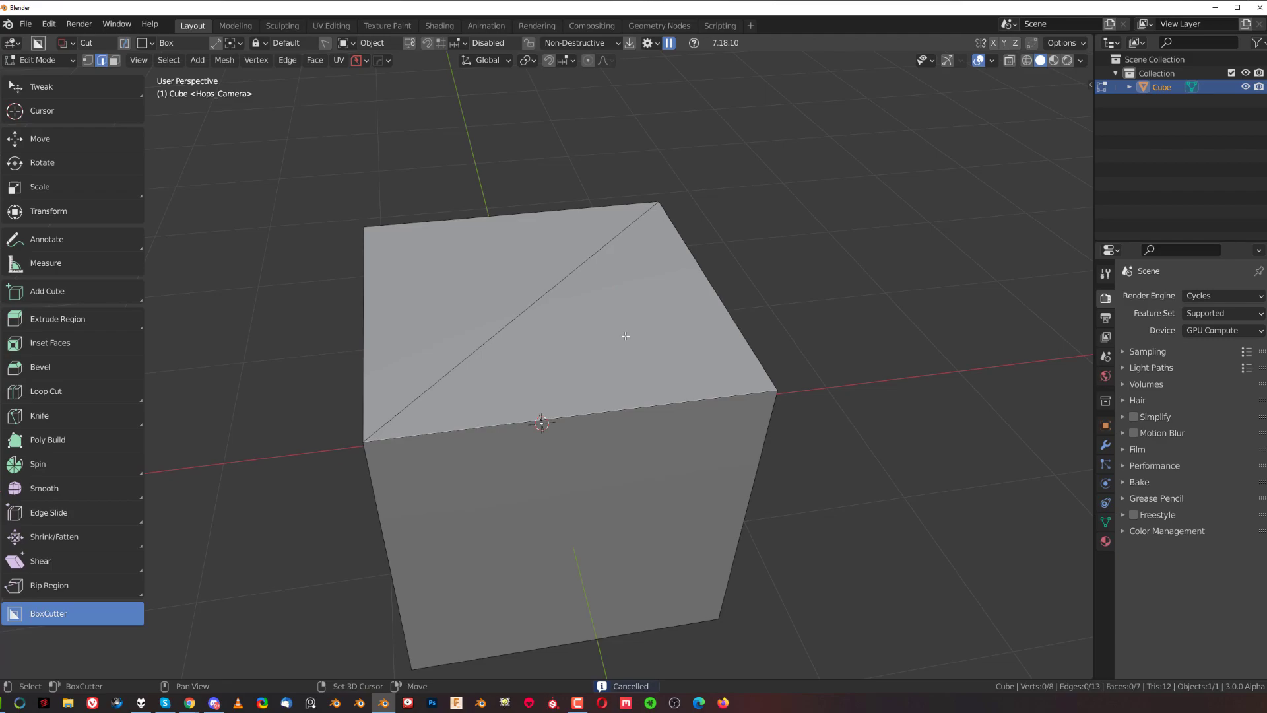
pyautogui.moveTo(627, 356); pyautogui.dragTo(578, 360, button='middle')
pyautogui.moveTo(528, 314)
pyautogui.mouseDown()
pyautogui.moveTo(574, 344)
pyautogui.moveTo(705, 380)
pyautogui.mouseUp()
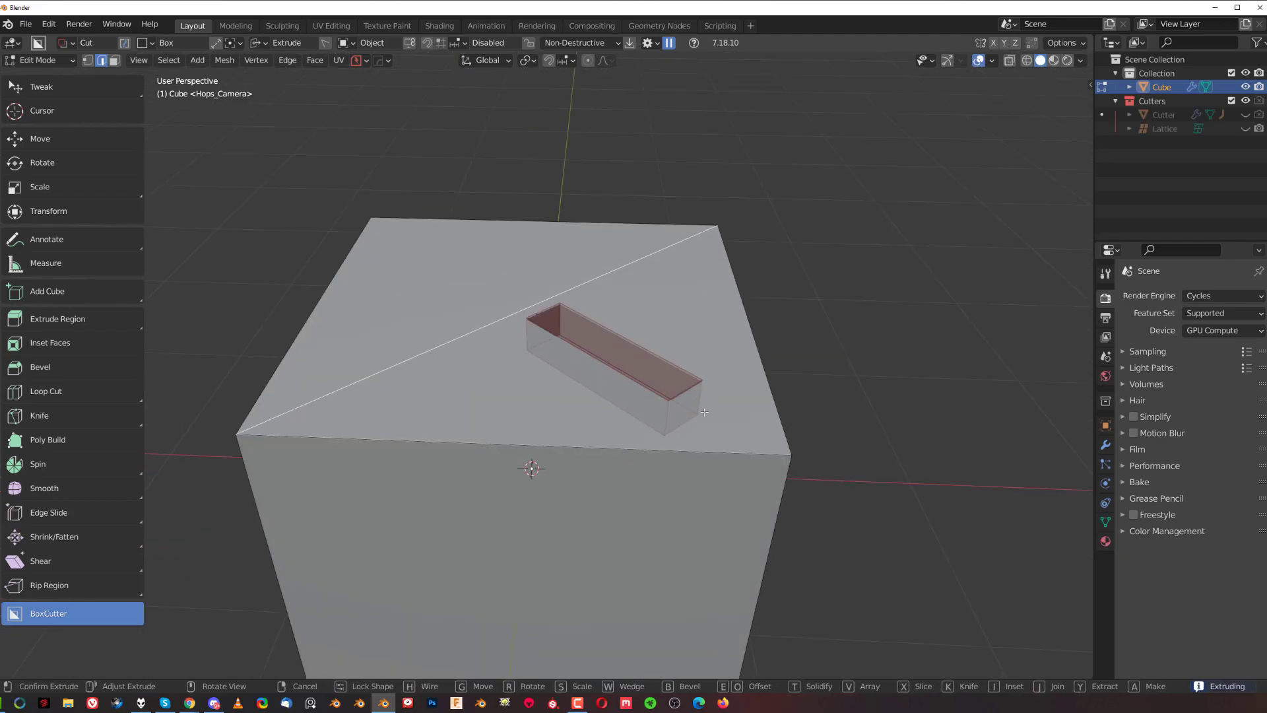
pyautogui.press('Escape')
pyautogui.moveTo(659, 272)
pyautogui.mouseDown()
pyautogui.moveTo(904, 331)
pyautogui.moveTo(891, 390)
pyautogui.mouseUp()
pyautogui.press('Escape')
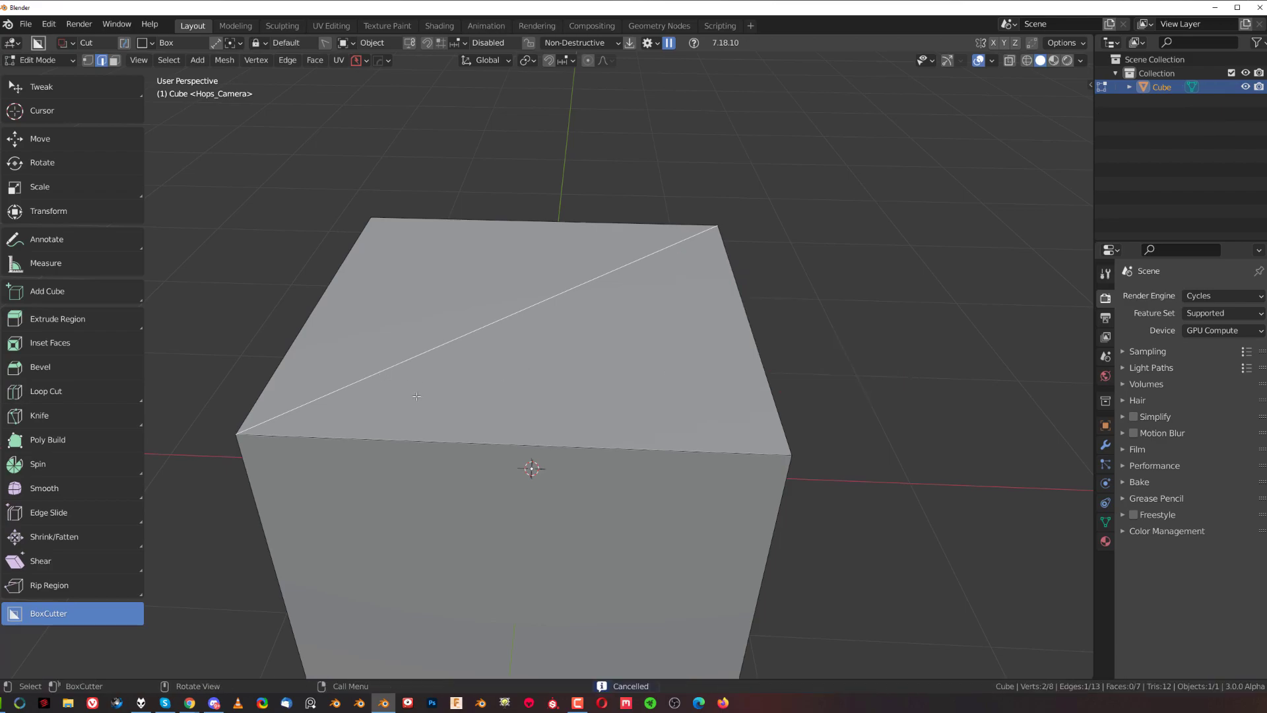
pyautogui.moveTo(389, 377); pyautogui.dragTo(641, 480)
pyautogui.rightClick(638, 551)
pyautogui.moveTo(406, 332)
pyautogui.mouseDown()
pyautogui.moveTo(263, 238)
pyautogui.moveTo(378, 191)
pyautogui.mouseUp()
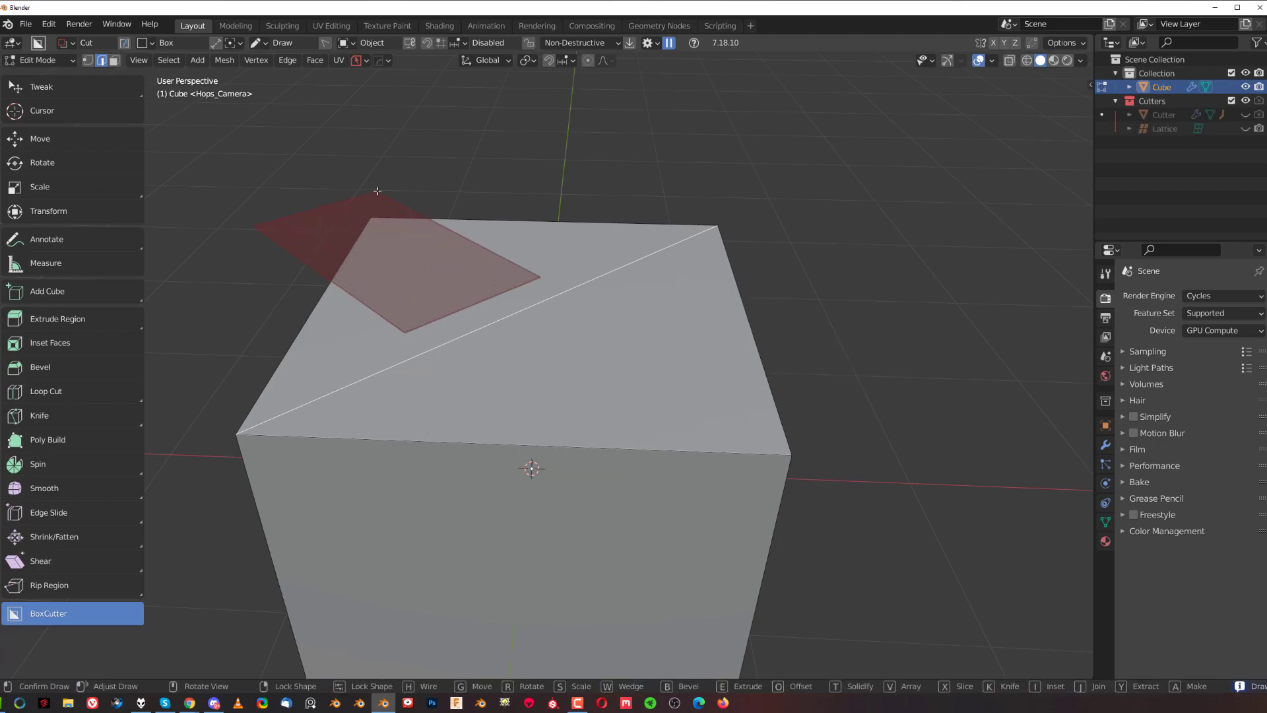
pyautogui.rightClick(373, 248)
pyautogui.moveTo(547, 266); pyautogui.dragTo(469, 147)
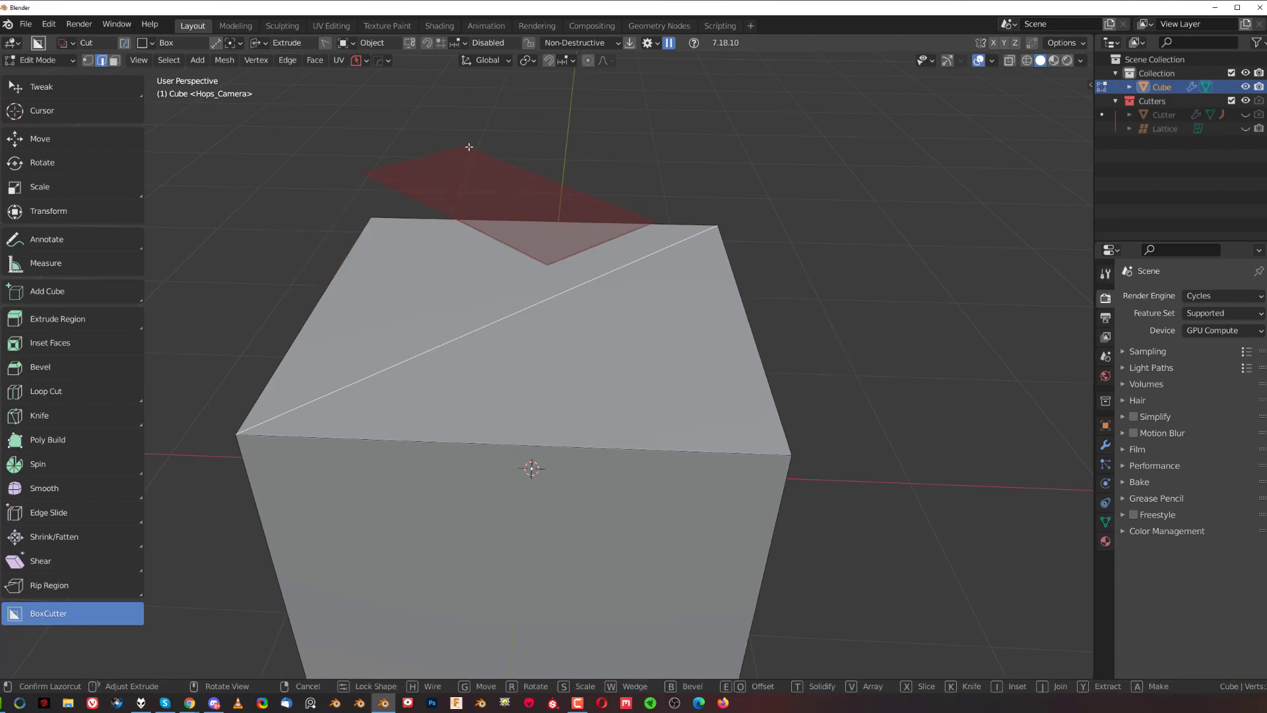
pyautogui.rightClick(495, 210)
pyautogui.moveTo(584, 305); pyautogui.dragTo(548, 364, button='middle')
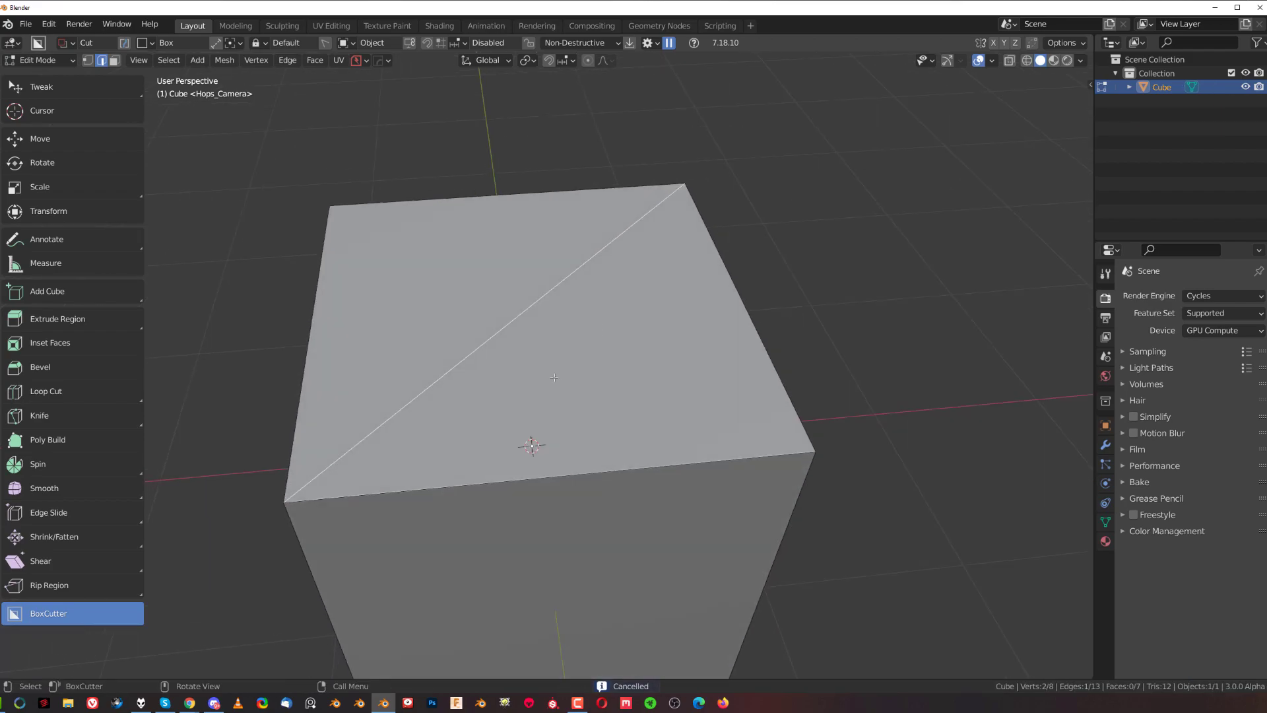
# Step: In top orthographic view, knife a seven-point zigzag across the top face from right edge to left
pyautogui.scroll(-2, 553, 378)
pyautogui.press('KP_7')
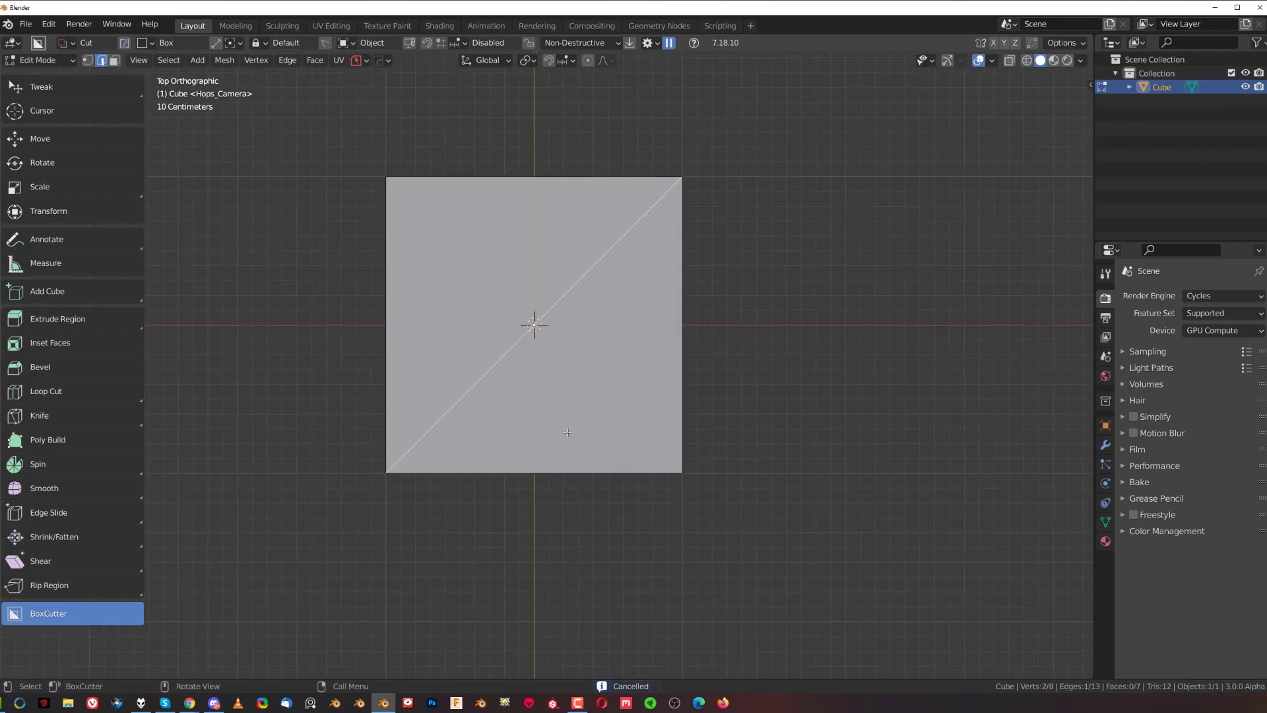
pyautogui.press('k')
pyautogui.click(683, 378)
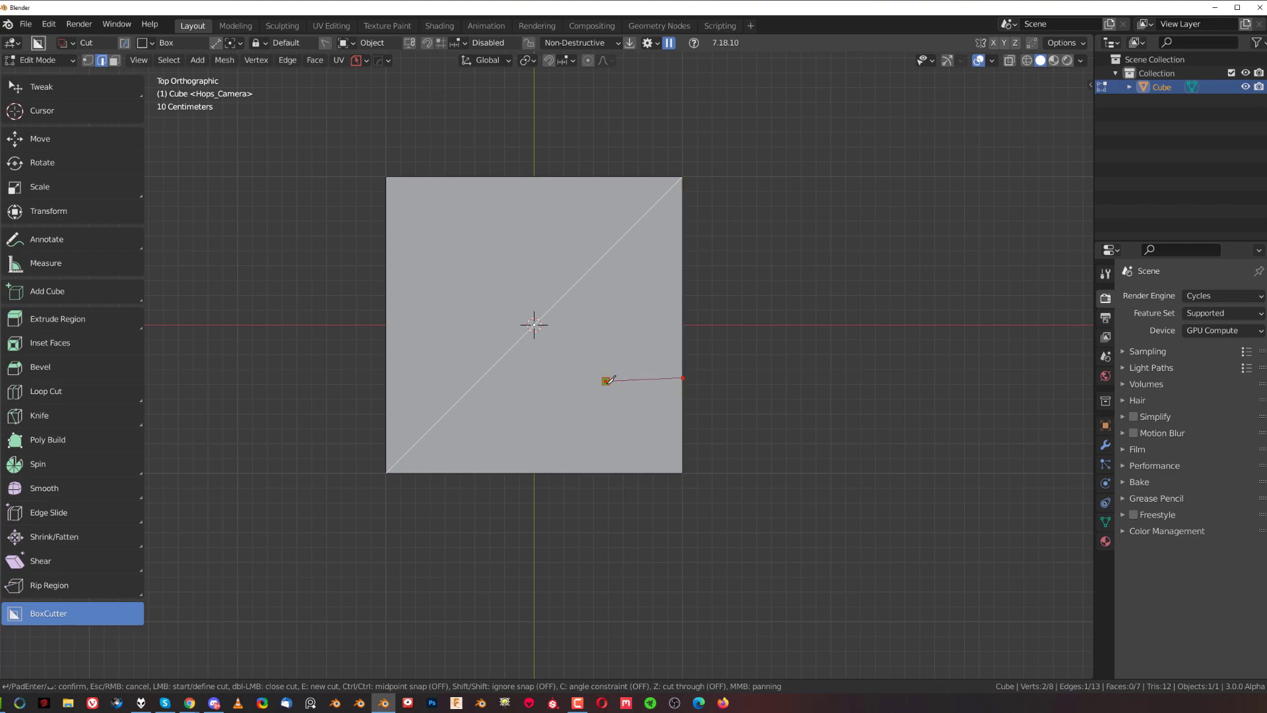
pyautogui.click(606, 381)
pyautogui.click(564, 419)
pyautogui.click(509, 421)
pyautogui.click(487, 372)
pyautogui.click(400, 330)
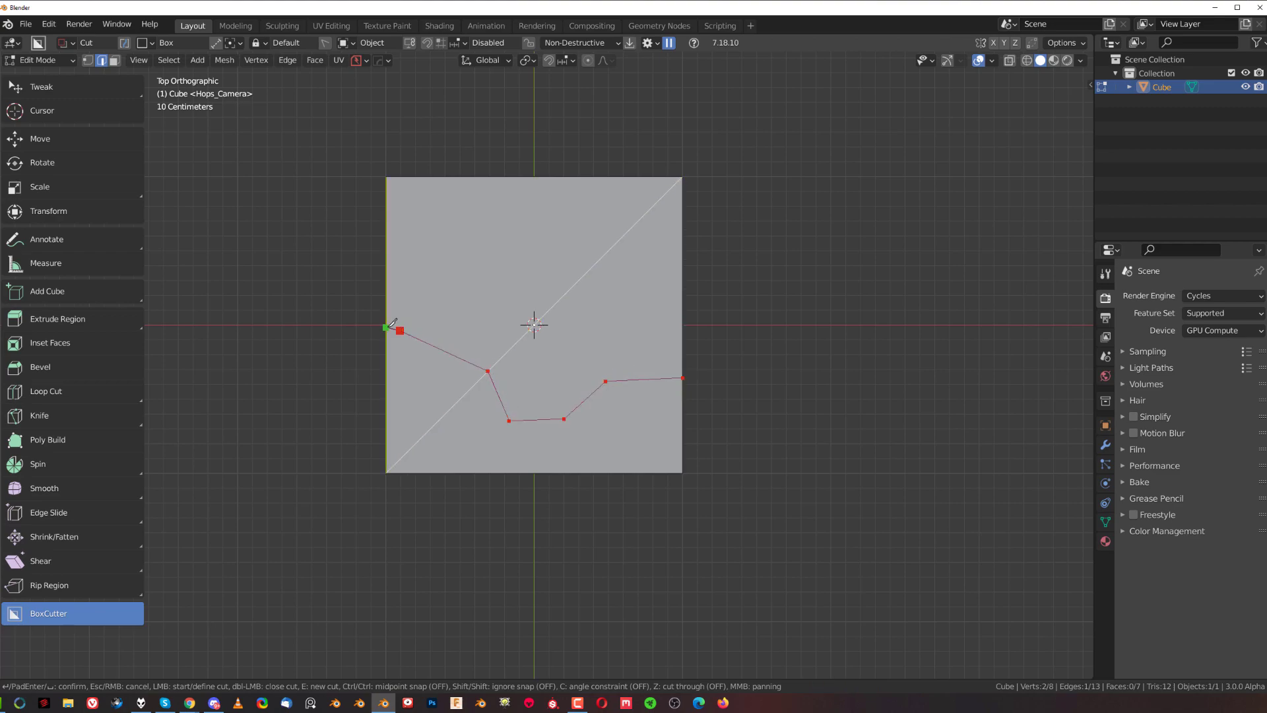
pyautogui.click(386, 326)
pyautogui.press('Return')
# Step: Select a new knife edge and draw a BoxCutter box aligned to it
pyautogui.scroll(2, 567, 389)
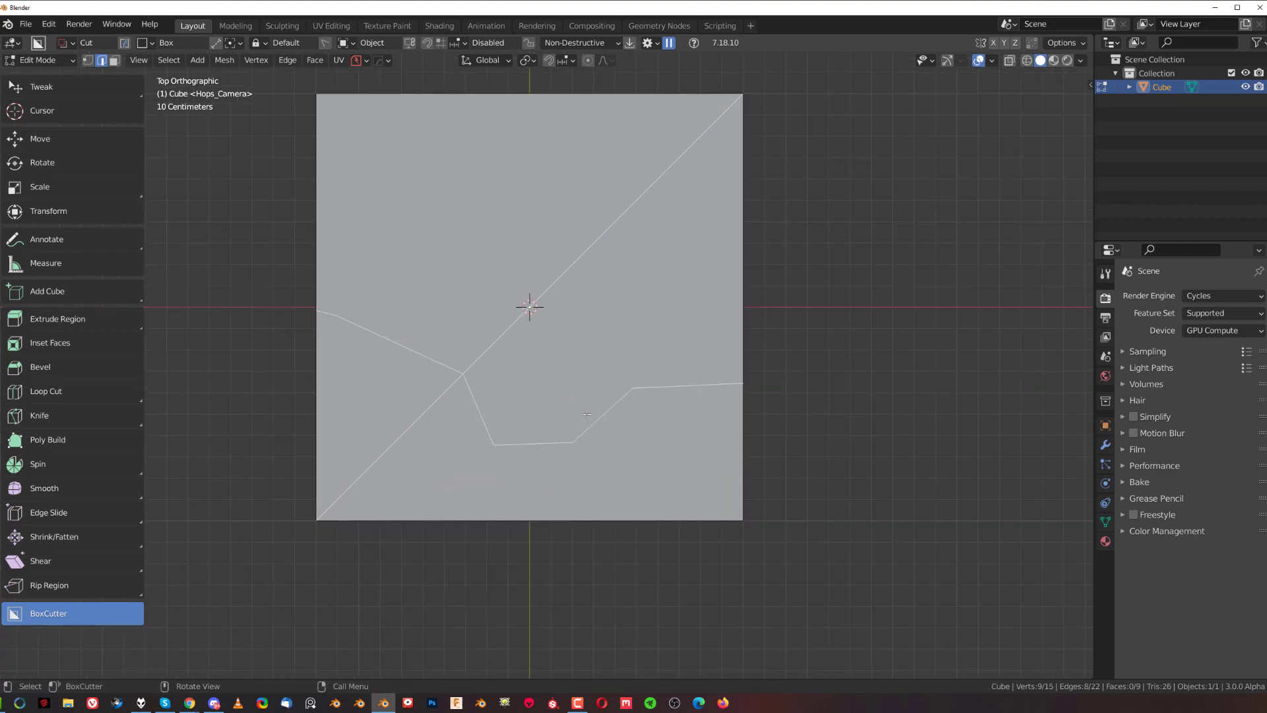
pyautogui.click(592, 420)
pyautogui.moveTo(592, 421); pyautogui.dragTo(594, 375, button='middle')
pyautogui.moveTo(594, 380)
pyautogui.mouseDown()
pyautogui.moveTo(509, 318)
pyautogui.moveTo(464, 347)
pyautogui.moveTo(362, 203)
pyautogui.mouseUp()
# Step: Extrude the BoxCutter box to carve the second rectangular recess into the cube's top
pyautogui.moveTo(595, 436); pyautogui.dragTo(701, 299, button='middle')
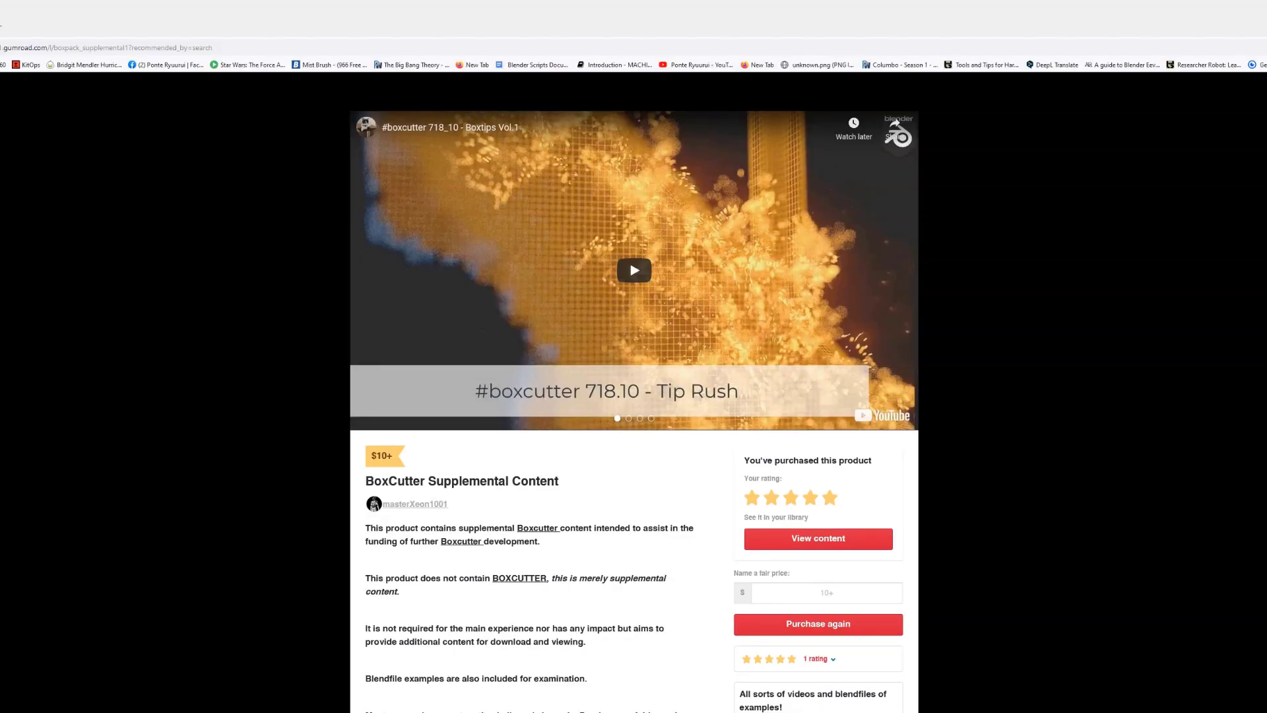
# Step: Scroll down the Gumroad page through the Boxtips Vol1 MP4 videos to the footer
pyautogui.scroll(-2, 633, 395)
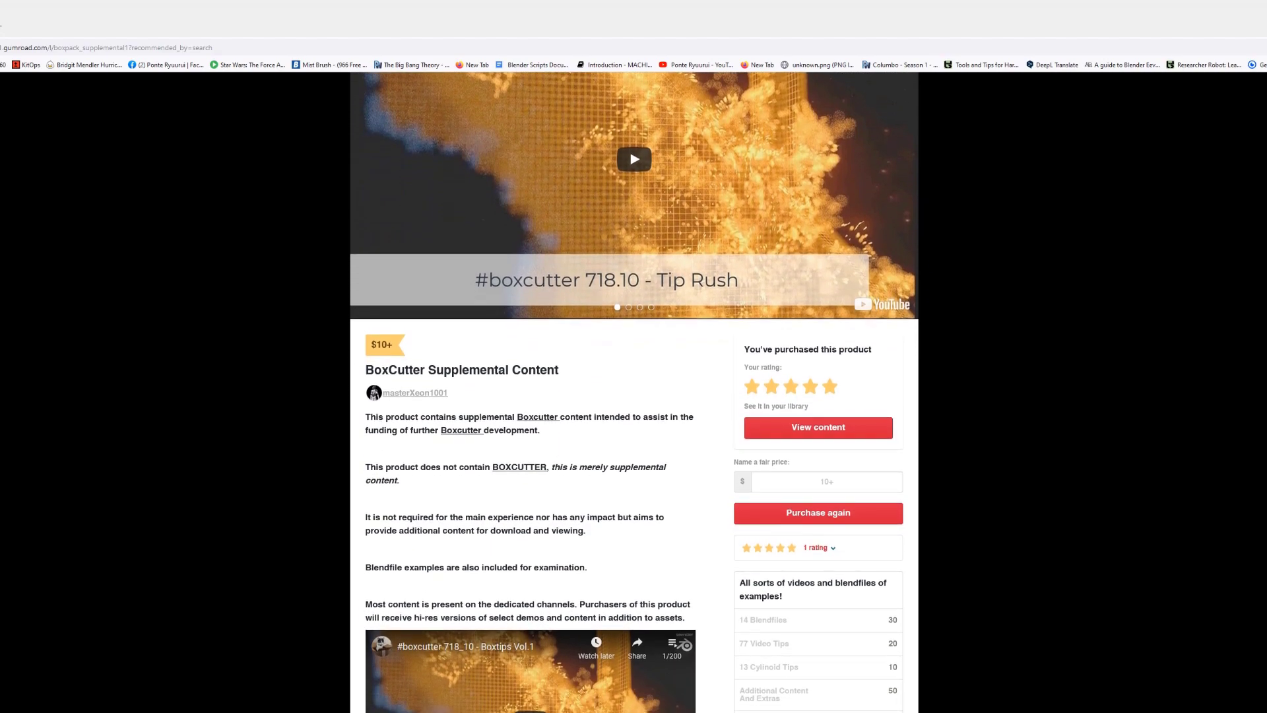
pyautogui.scroll(-2, 634, 395)
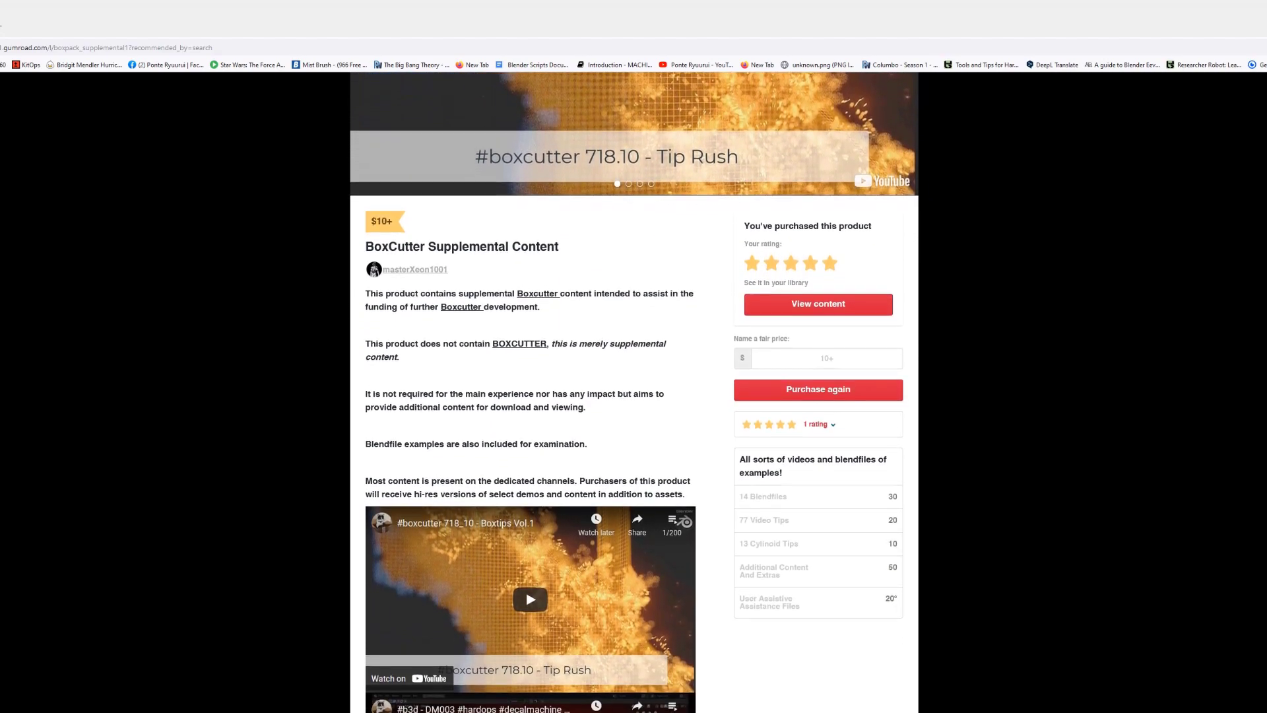
pyautogui.scroll(-2, 633, 396)
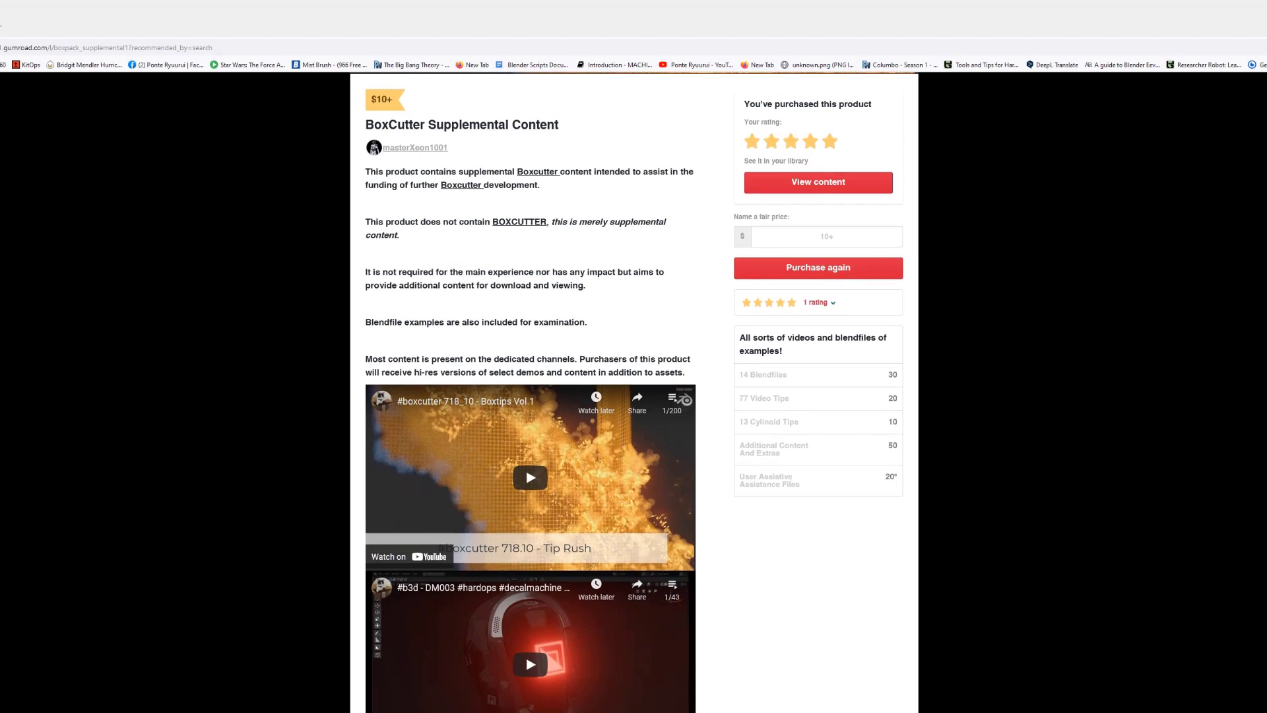
pyautogui.scroll(-2, 633, 396)
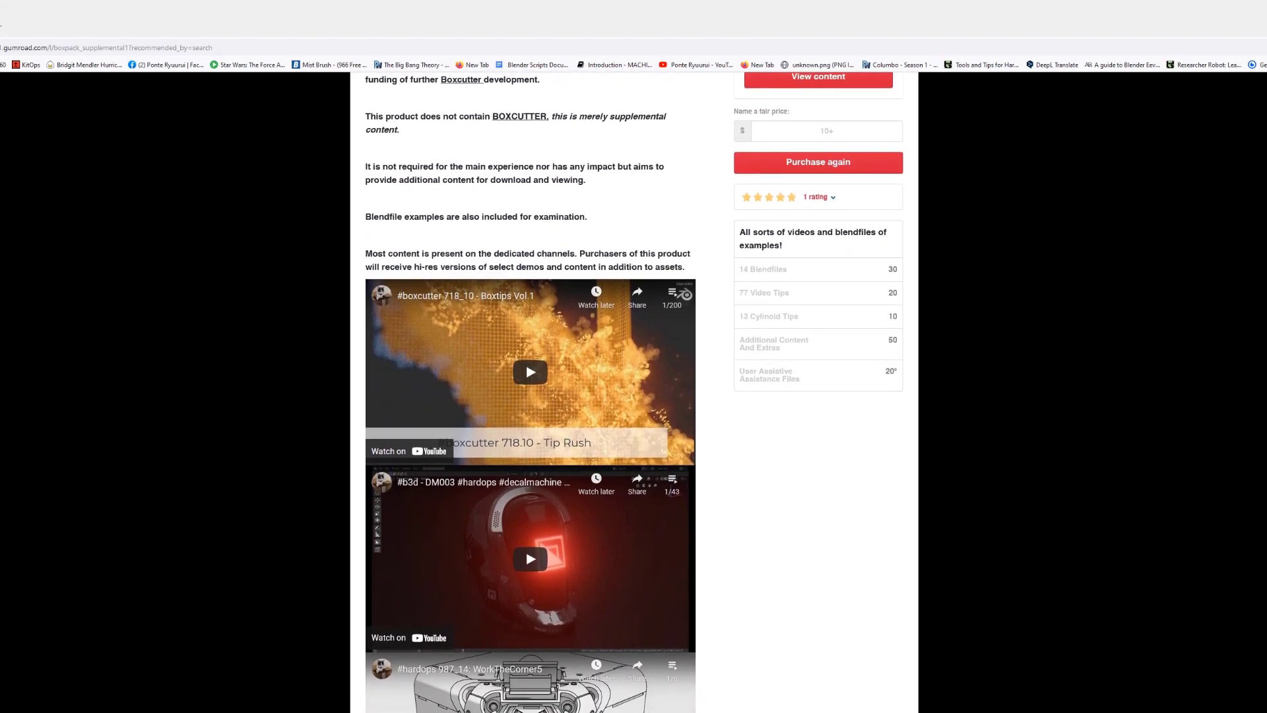
pyautogui.scroll(-2, 633, 396)
pyautogui.scroll(-2, 633, 396)
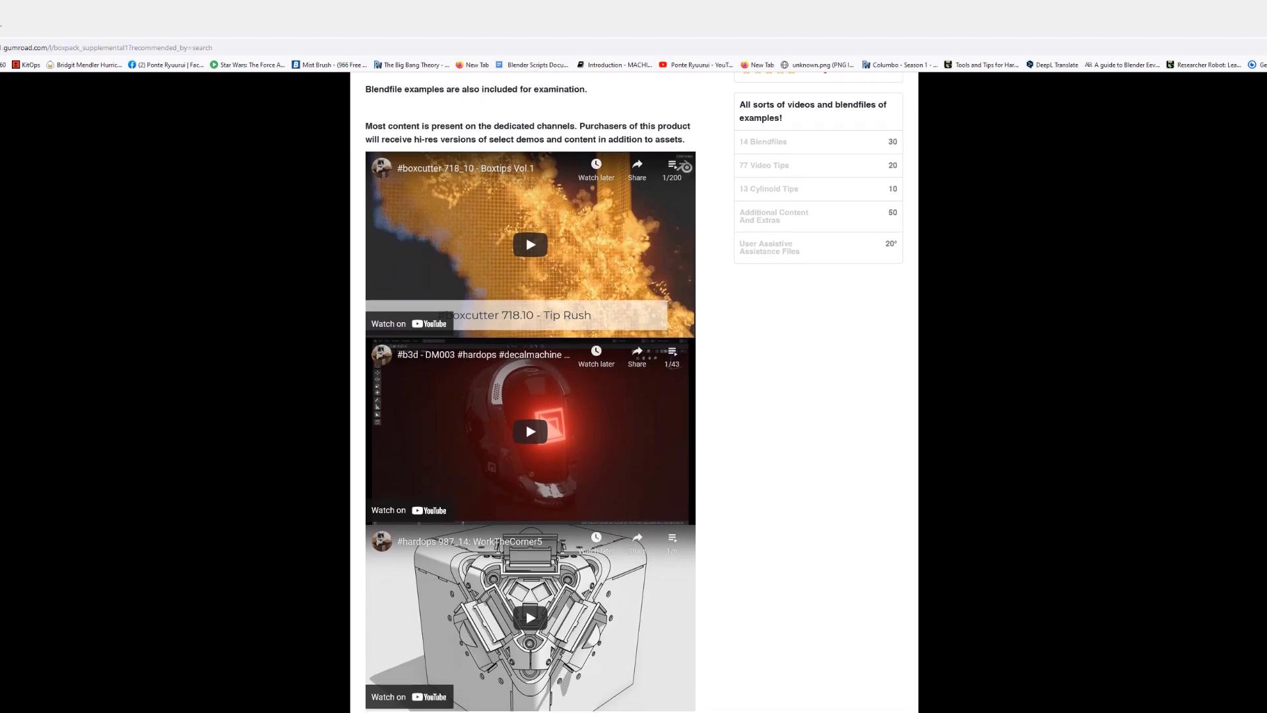
pyautogui.scroll(-1, 634, 396)
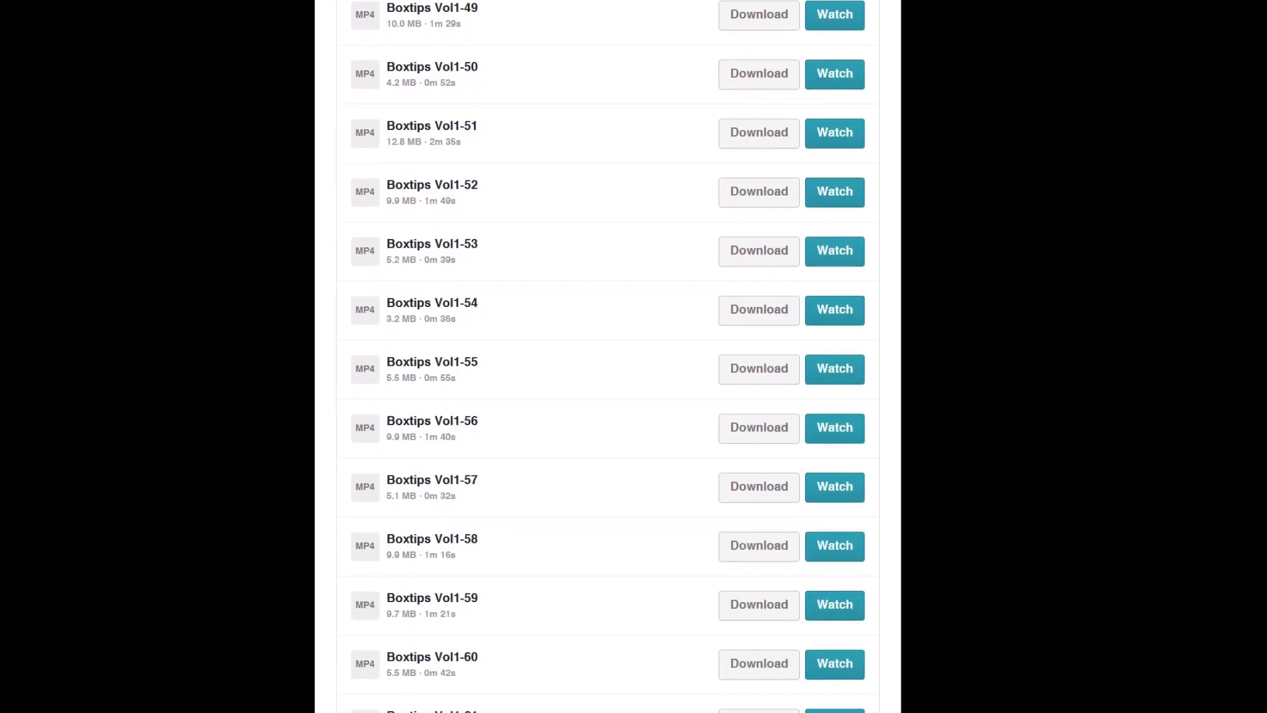
pyautogui.scroll(-7, 607, 356)
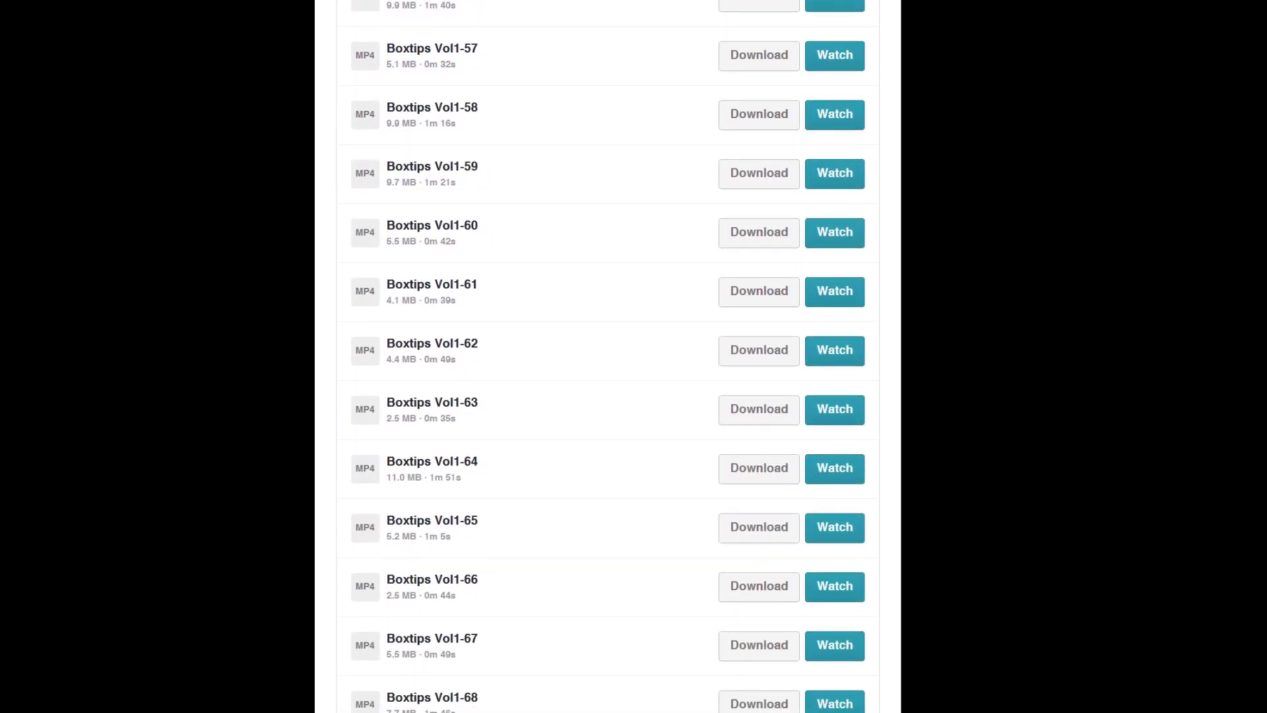
pyautogui.scroll(-7, 607, 356)
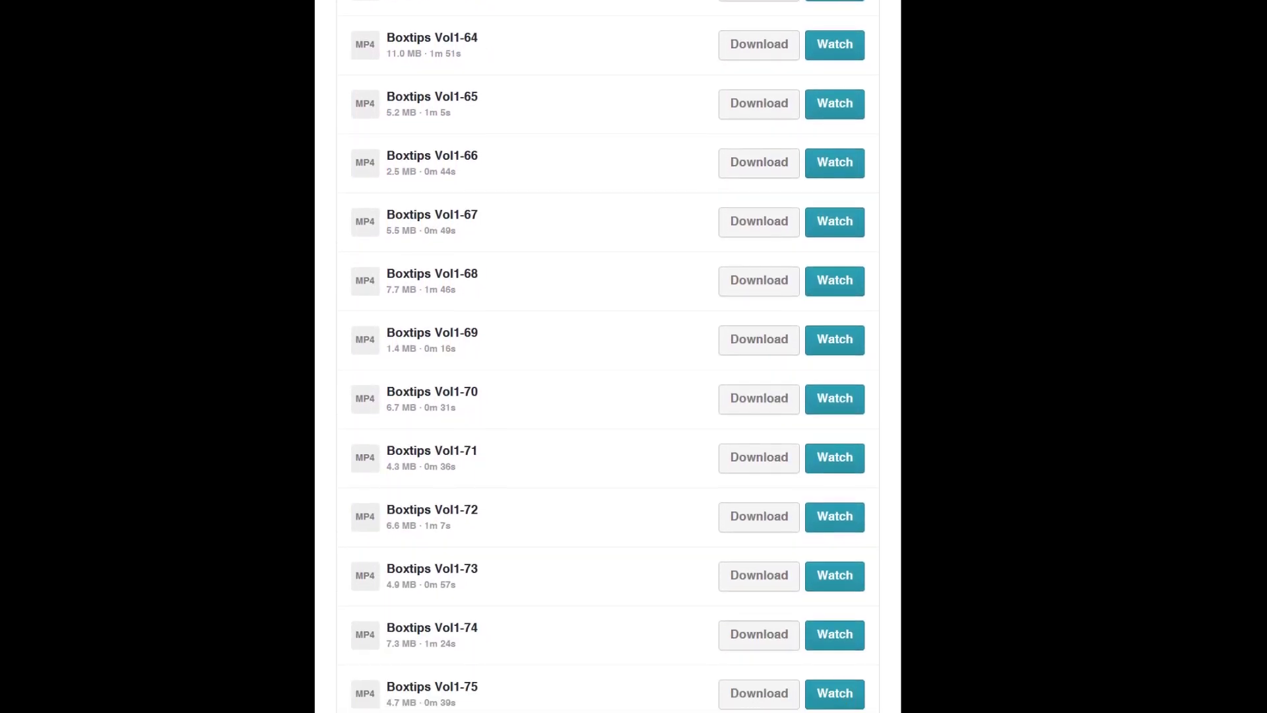
pyautogui.scroll(-7, 607, 357)
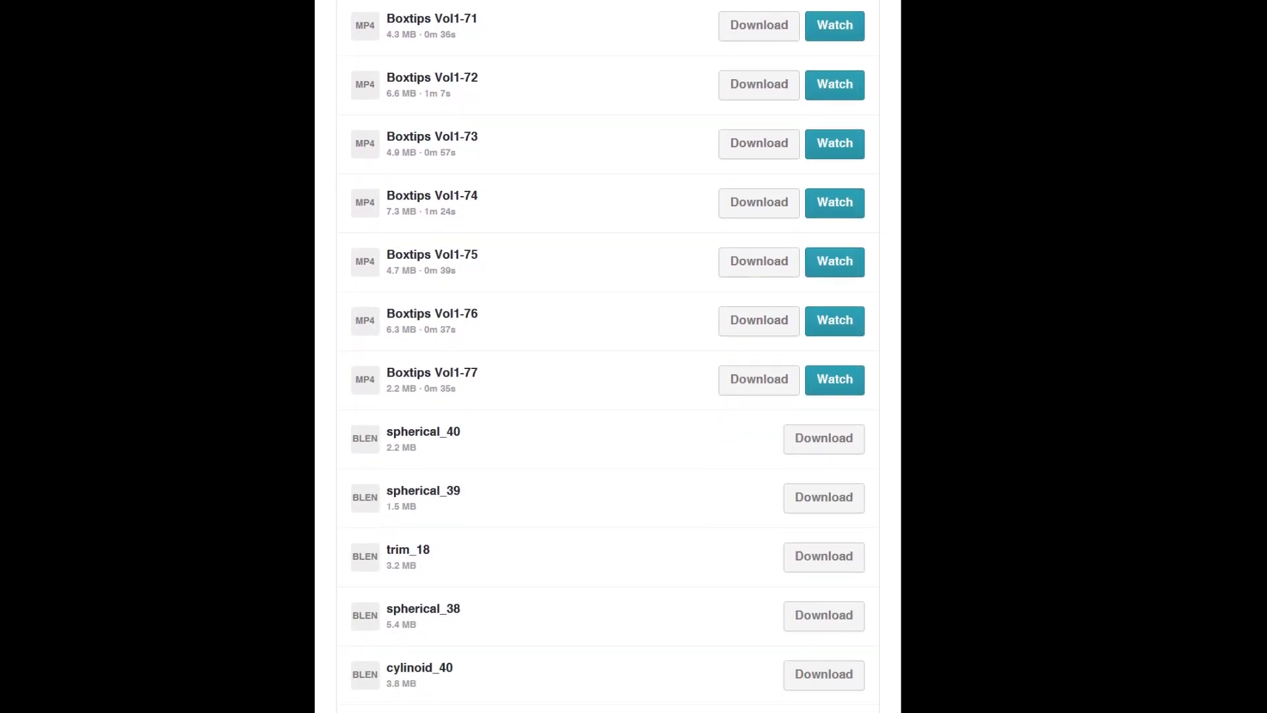
pyautogui.scroll(-7, 607, 356)
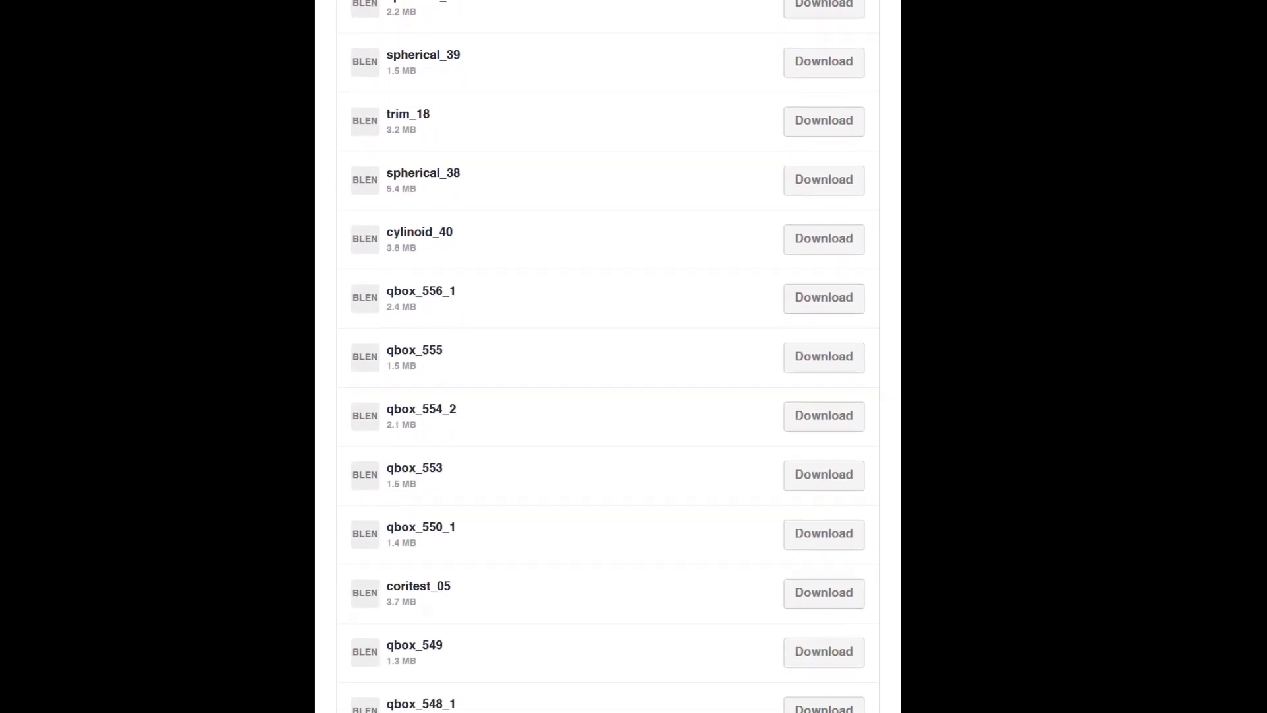
pyautogui.scroll(-7, 607, 356)
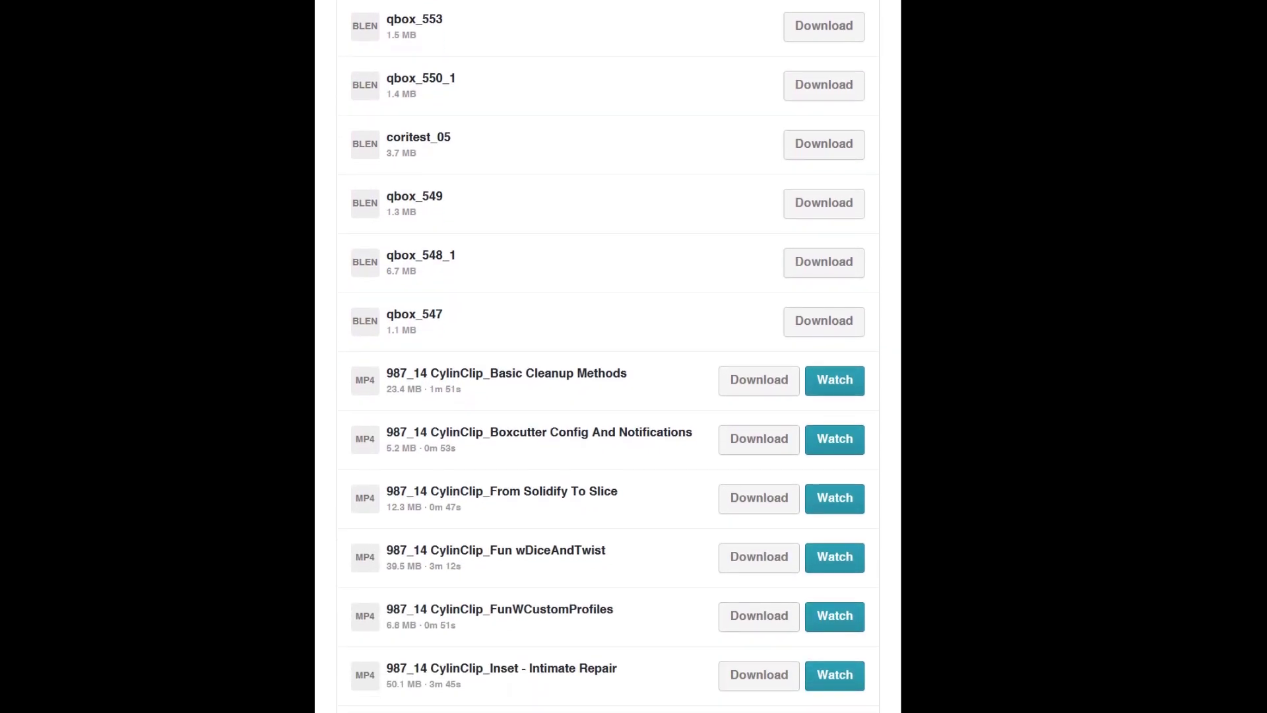
pyautogui.scroll(-8, 607, 356)
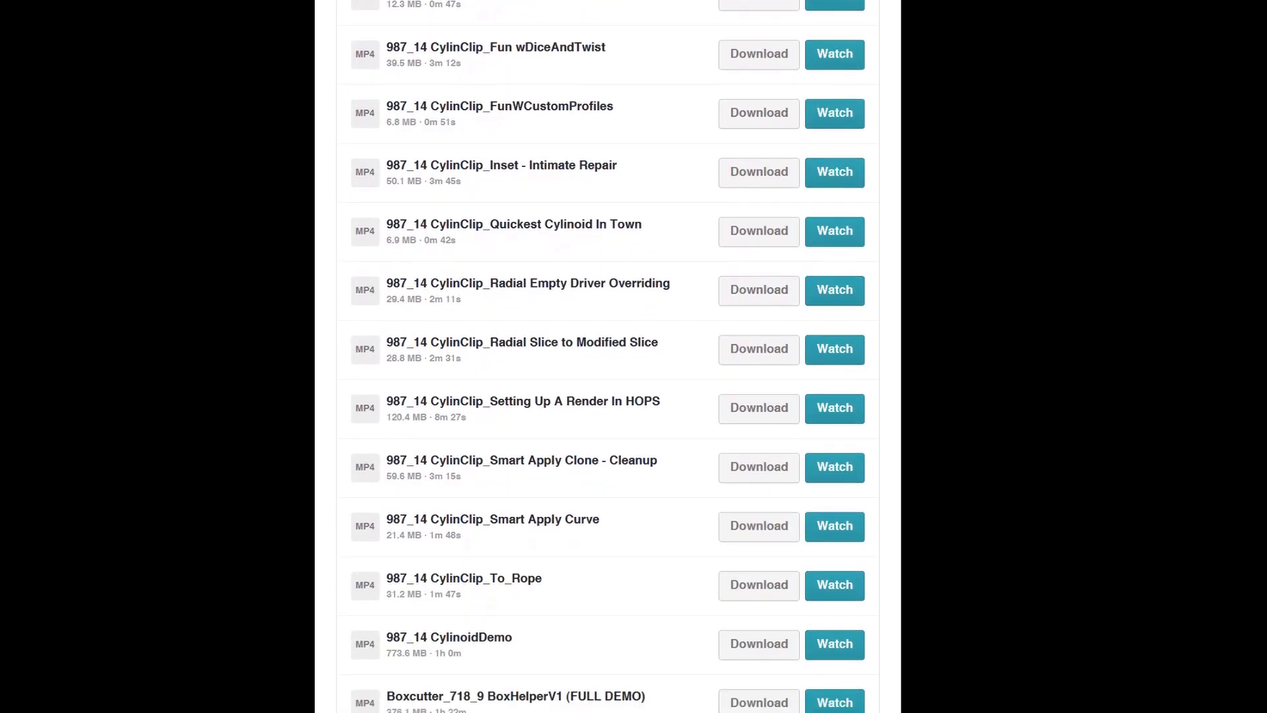
pyautogui.scroll(-4, 607, 356)
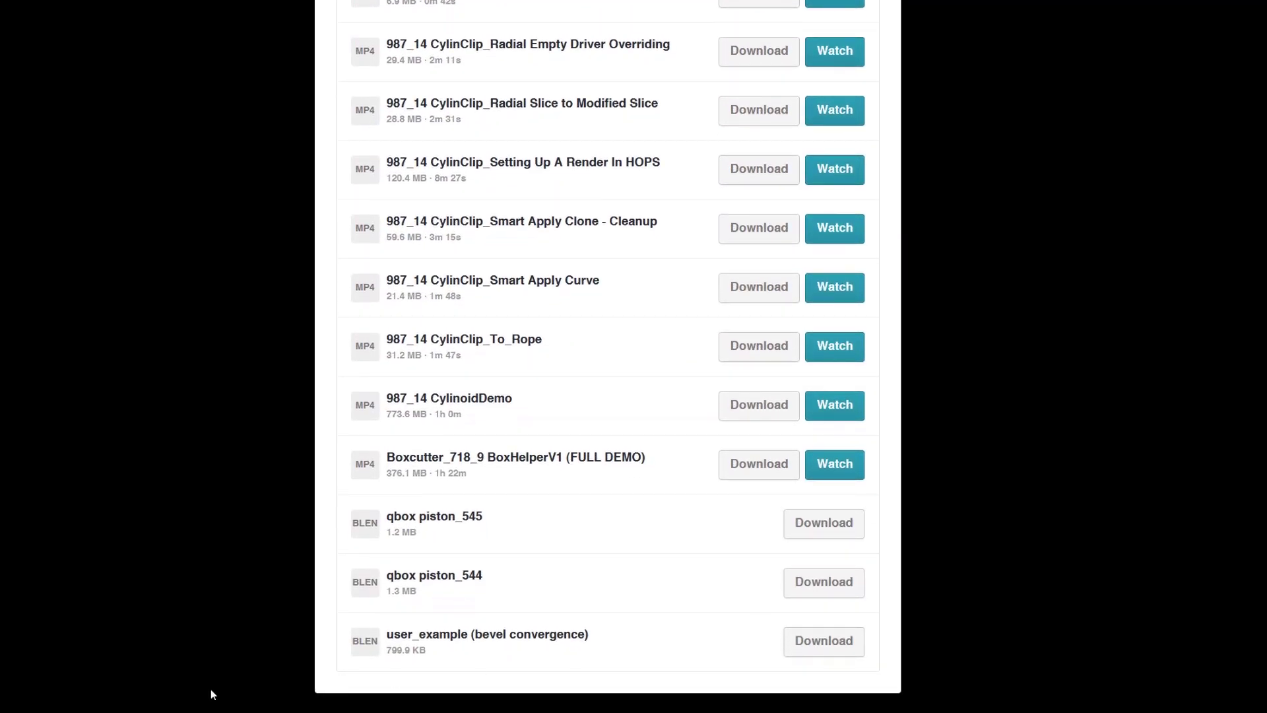